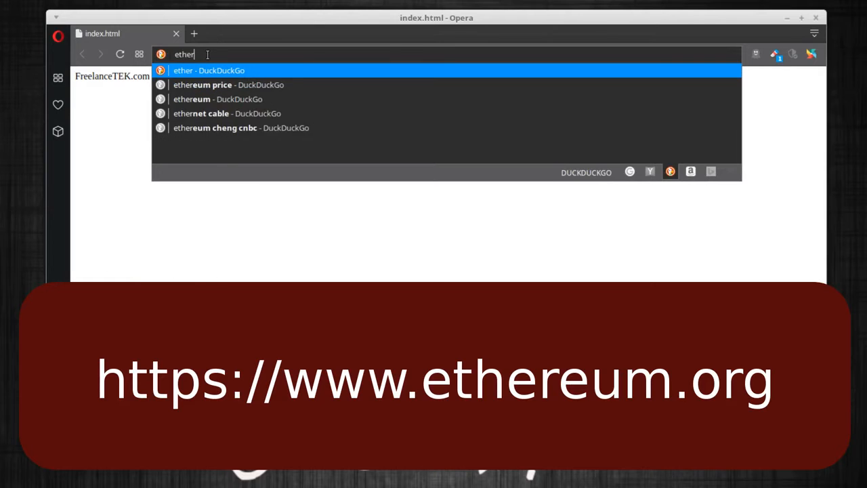
# Search DuckDuckGo for 'ethereum', open ethereum.org, and show all Ethereum Wallet versions.
pyautogui.write('uem')
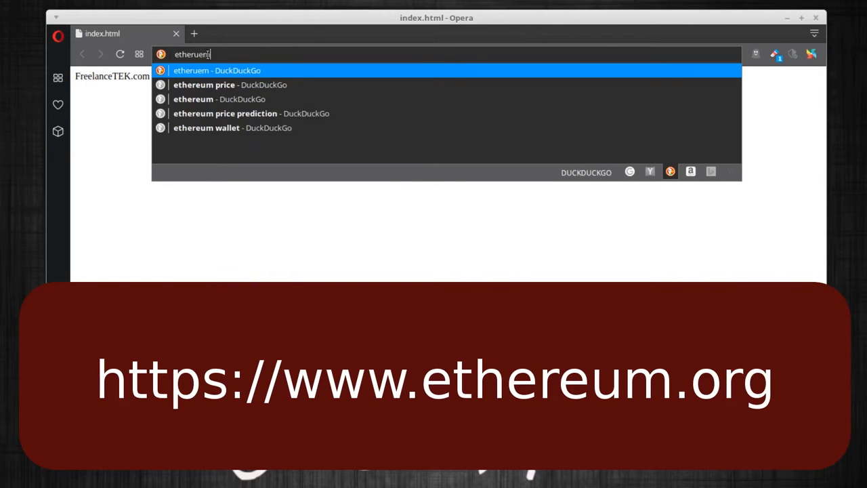
pyautogui.click(217, 99)
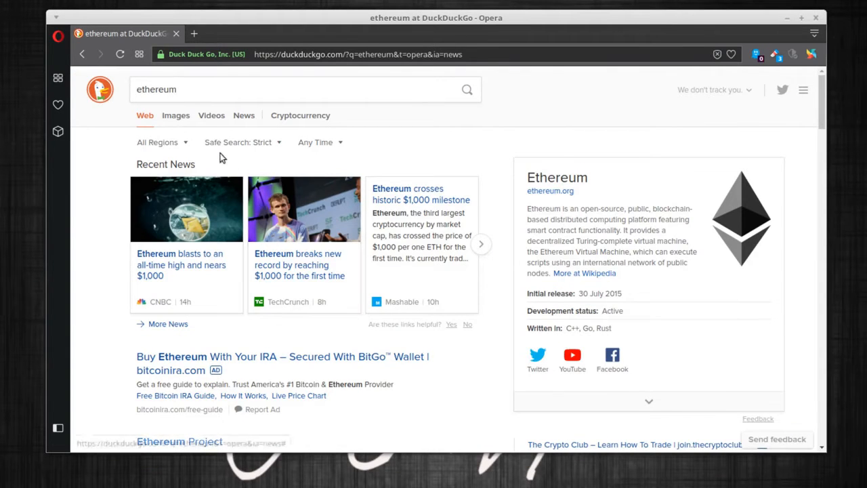
pyautogui.scroll(-3, 219, 155)
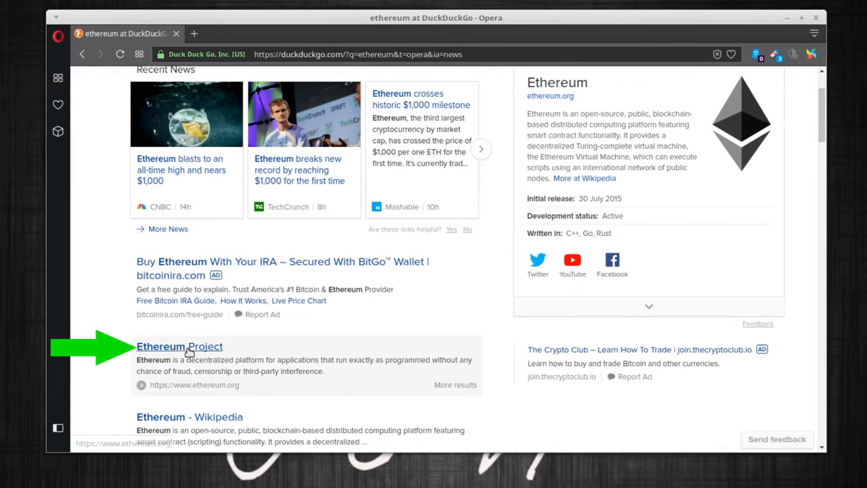
pyautogui.click(194, 352)
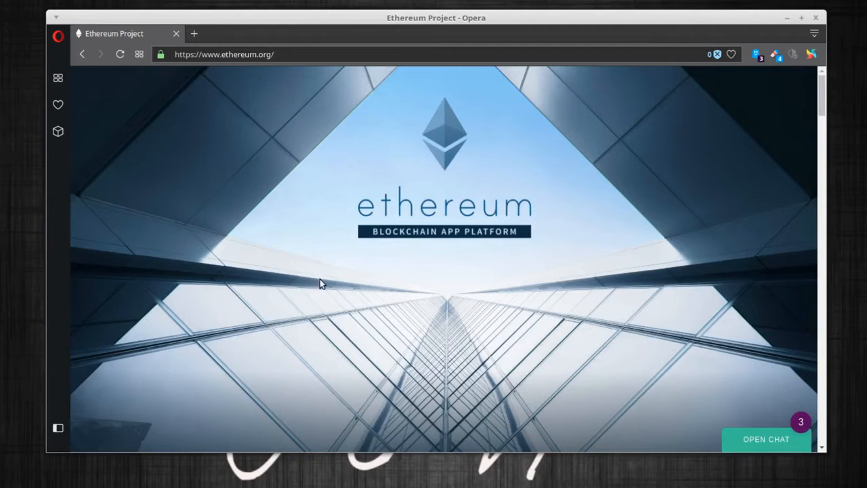
pyautogui.scroll(-6, 479, 272)
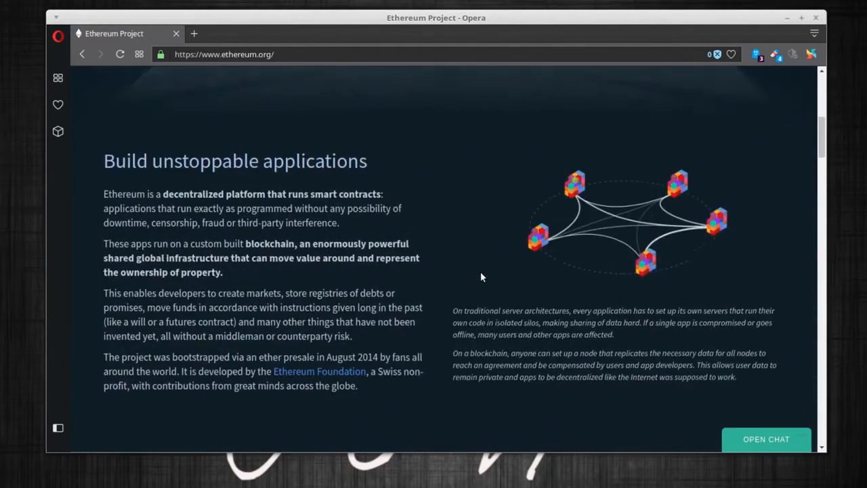
pyautogui.scroll(-4, 480, 277)
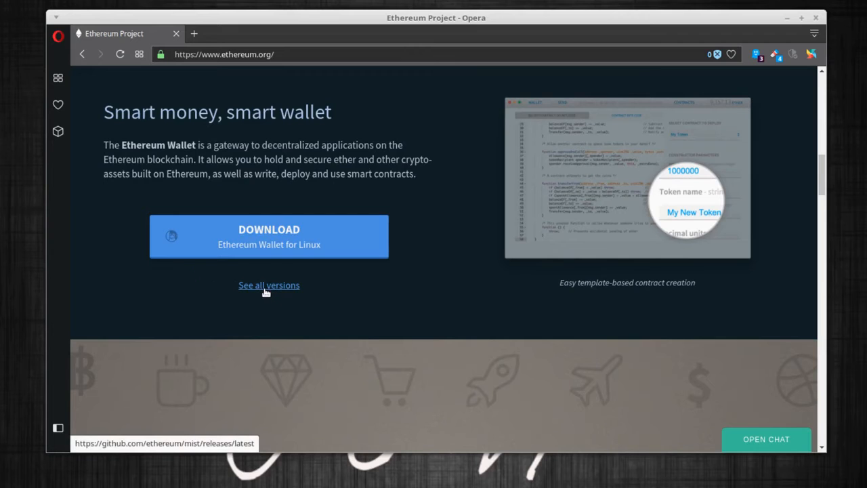
pyautogui.click(267, 286)
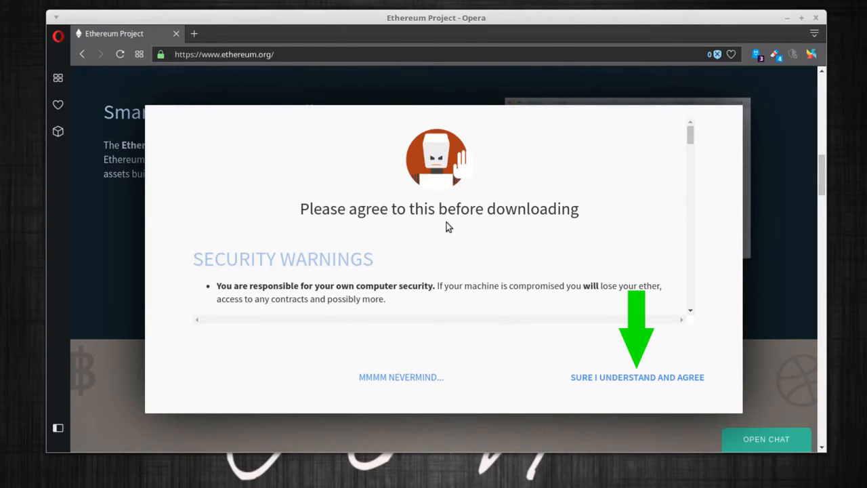
# Agree to the download terms and download Ethereum-Wallet-linux64-0-9-3.zip from the GitHub mist releases.
pyautogui.scroll(-10, 400, 275)
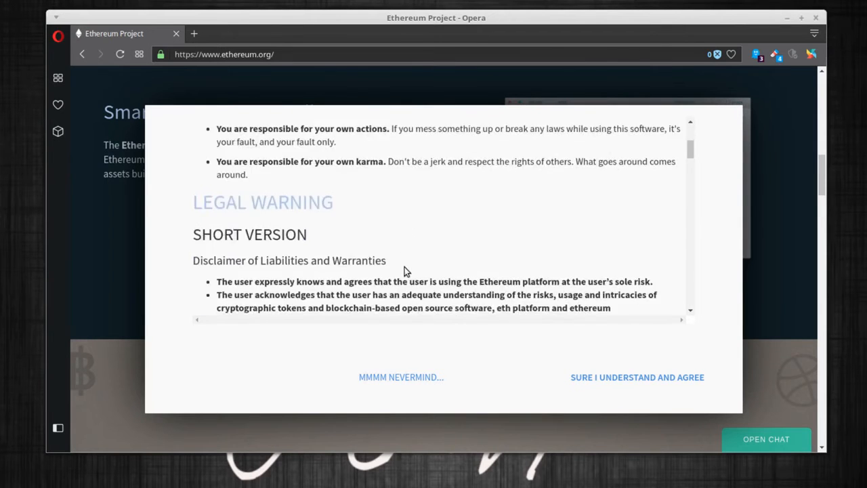
pyautogui.scroll(-5, 416, 280)
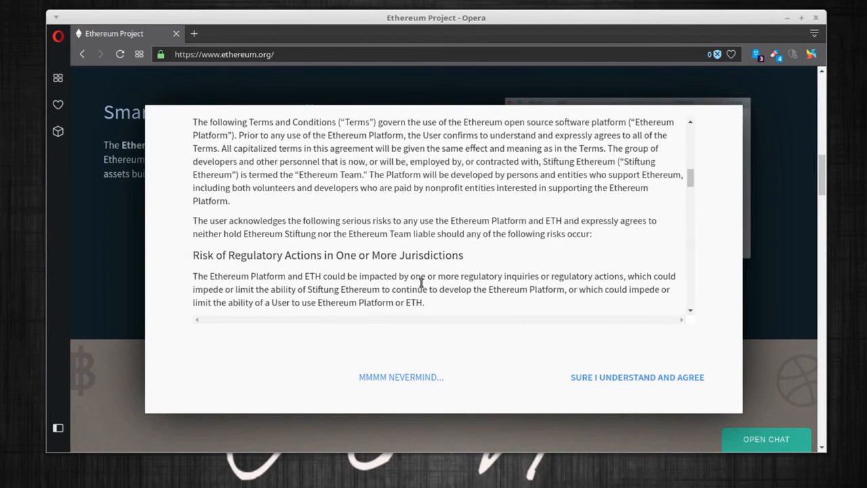
pyautogui.click(586, 380)
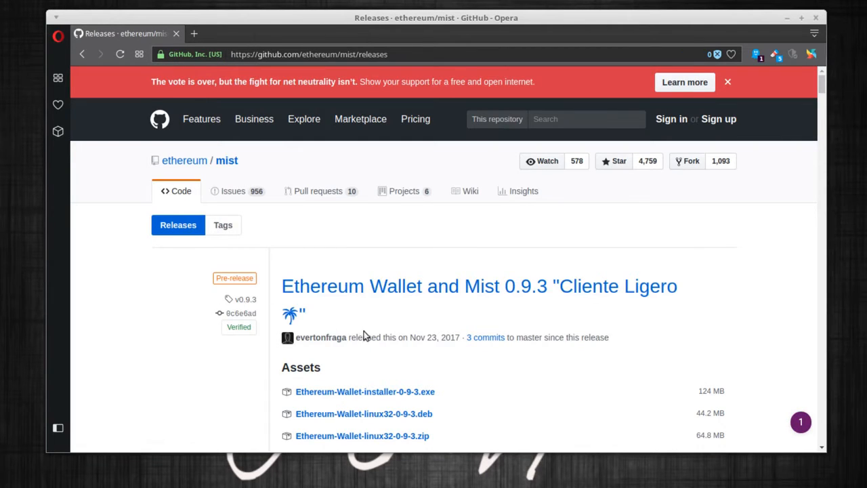
pyautogui.scroll(-4, 498, 318)
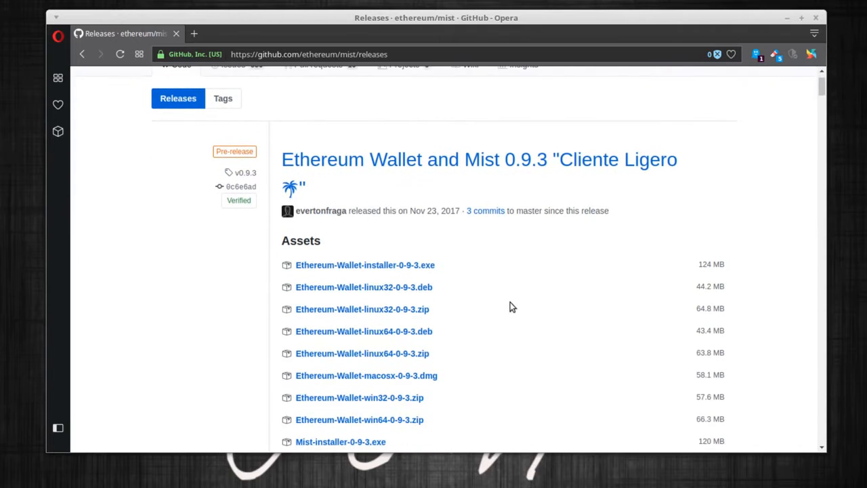
pyautogui.scroll(-1, 505, 271)
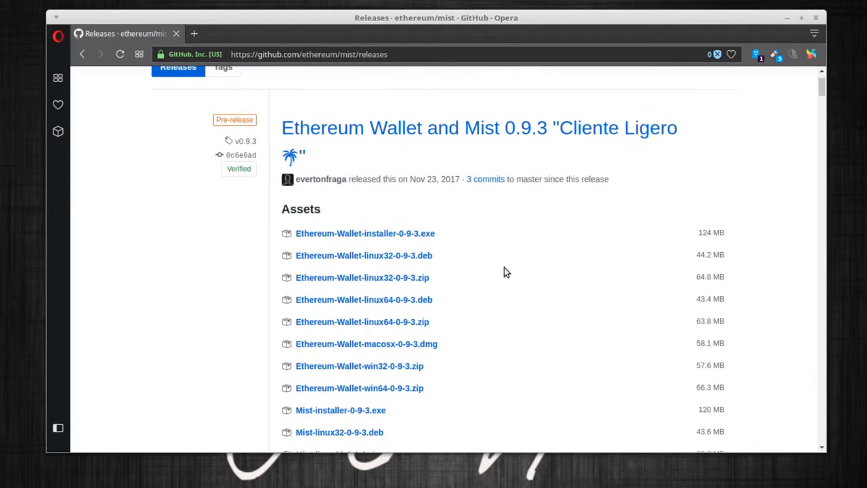
pyautogui.click(413, 323)
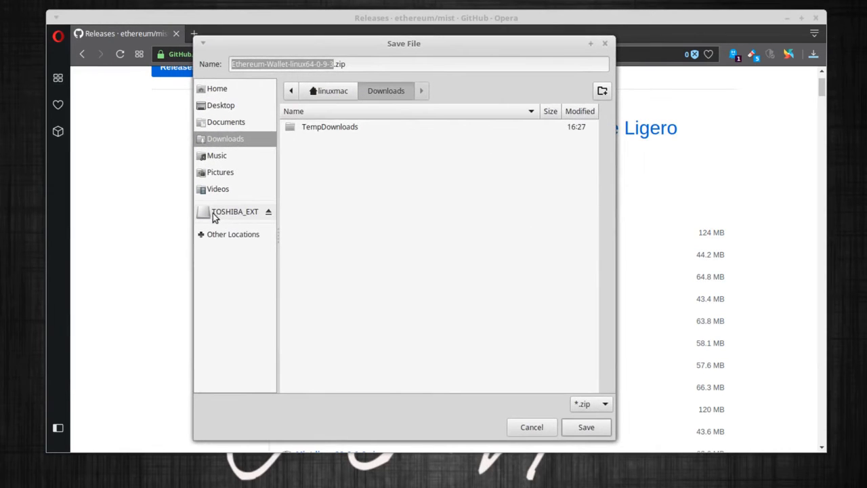
# Save the zip to TOSHIBA_EXT, wipe Opera's data with History Eraser, and close Opera.
pyautogui.click(219, 212)
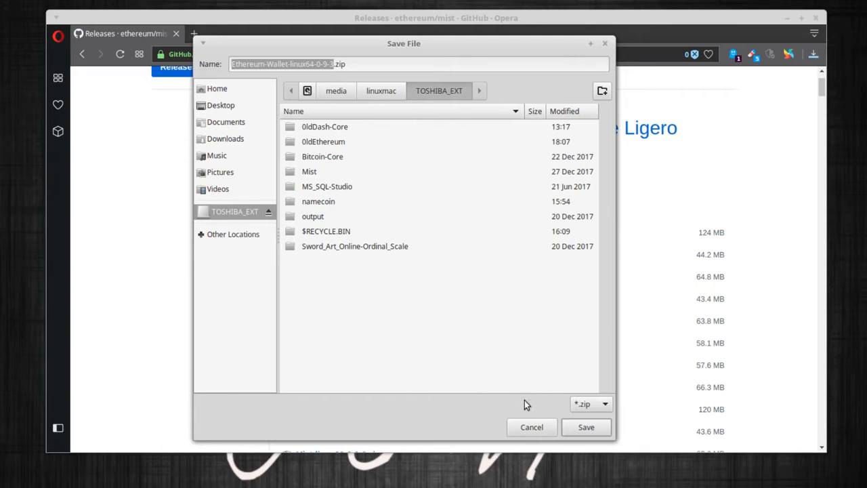
pyautogui.click(575, 425)
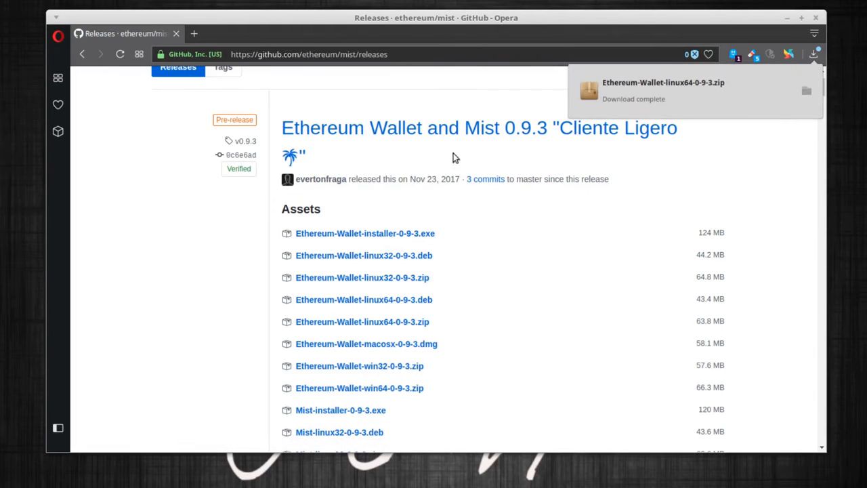
pyautogui.click(755, 54)
pyautogui.click(430, 326)
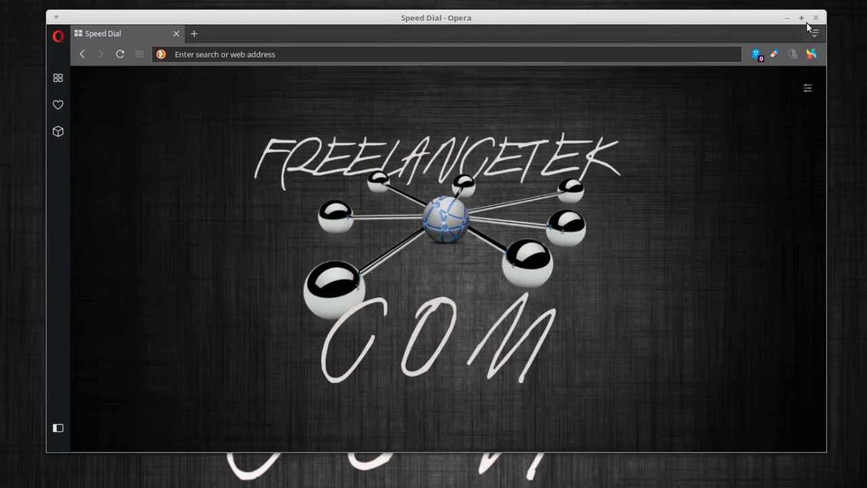
pyautogui.click(815, 18)
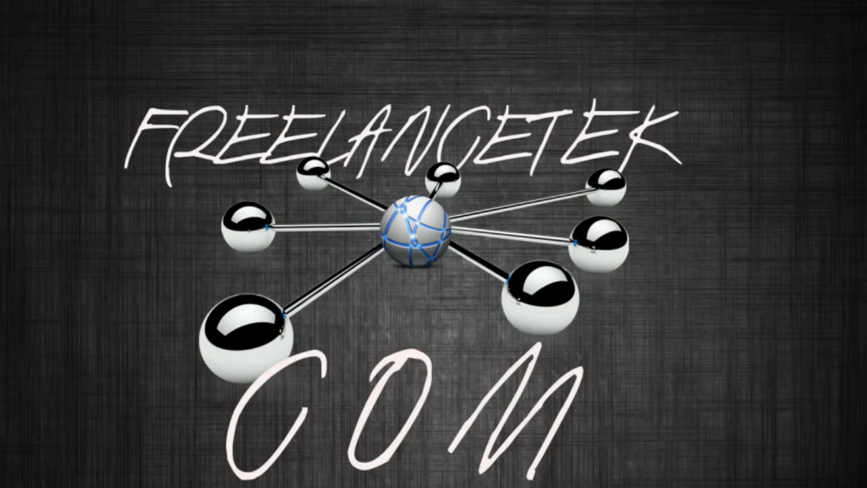
# Open TOSHIBA_EXT in Caja and open Ethereum-Wallet-linux64-0-9-3.zip in the archive manager.
pyautogui.moveTo(0, 53); pyautogui.dragTo(315, 59)
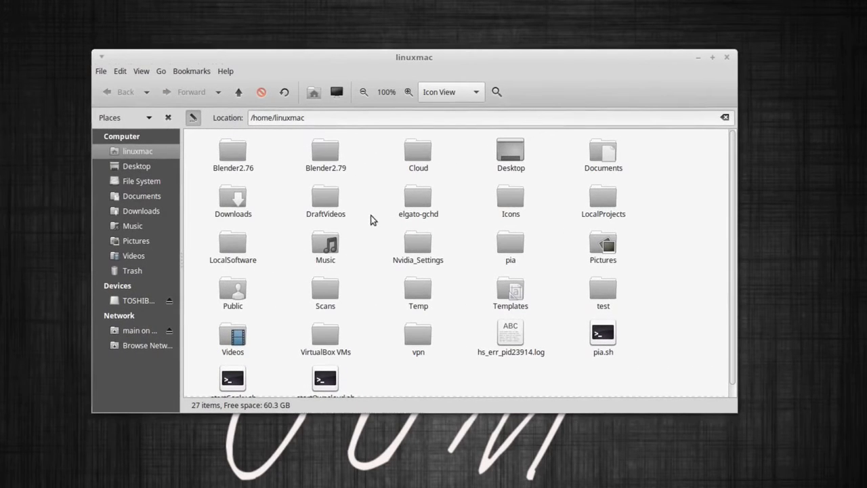
pyautogui.click(145, 301)
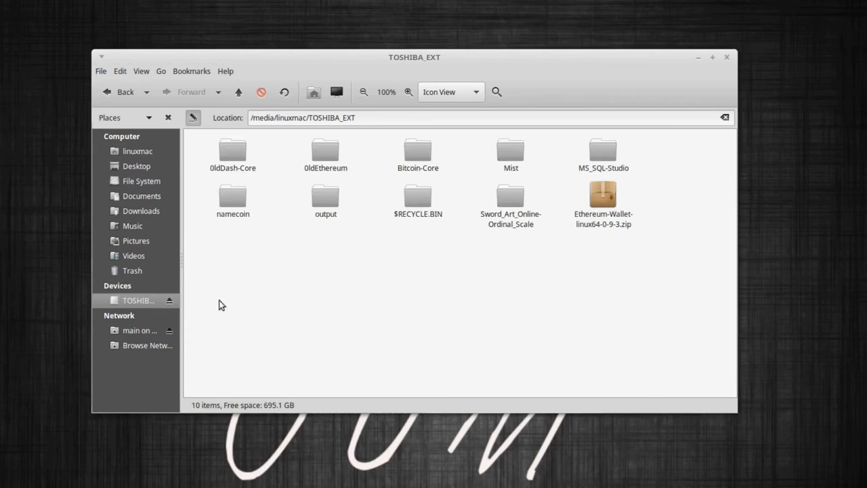
pyautogui.doubleClick(611, 200)
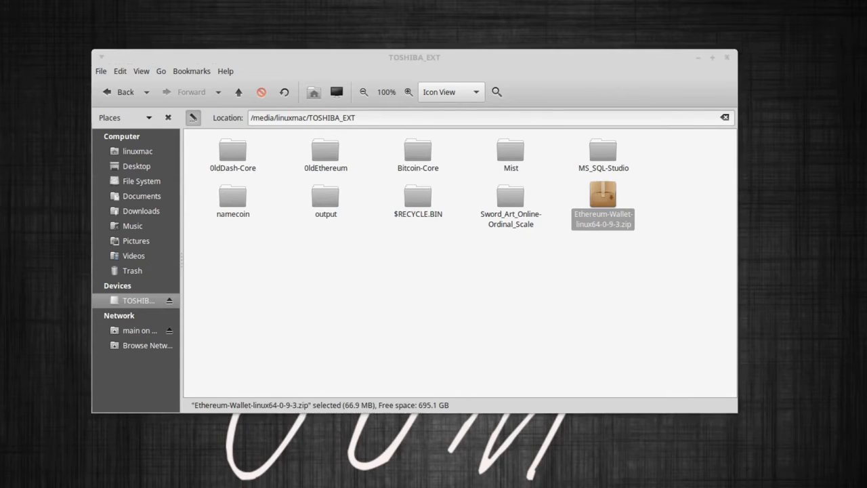
pyautogui.moveTo(0, 51); pyautogui.dragTo(639, 89)
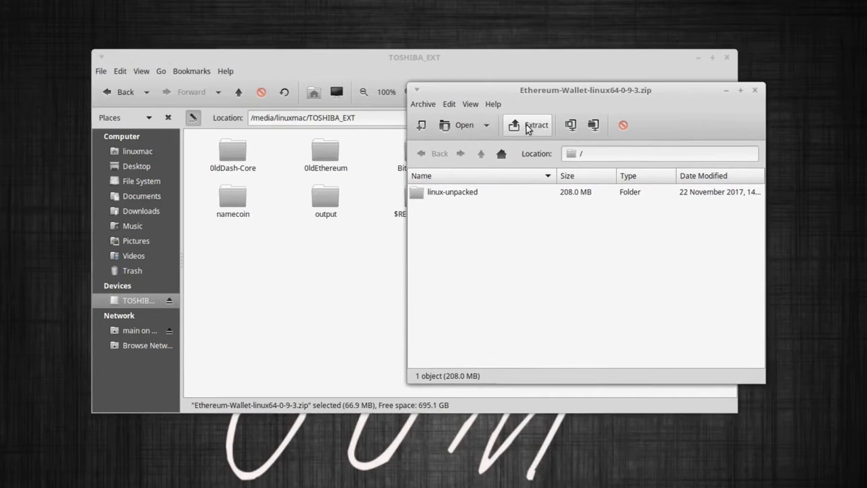
# Extract the whole archive onto TOSHIBA_EXT as linux-unpacked, then close Engrampa.
pyautogui.click(528, 126)
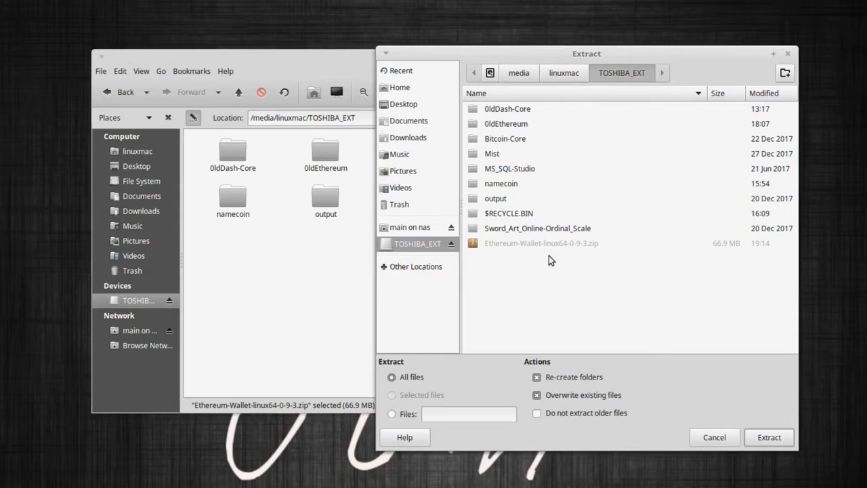
pyautogui.click(759, 437)
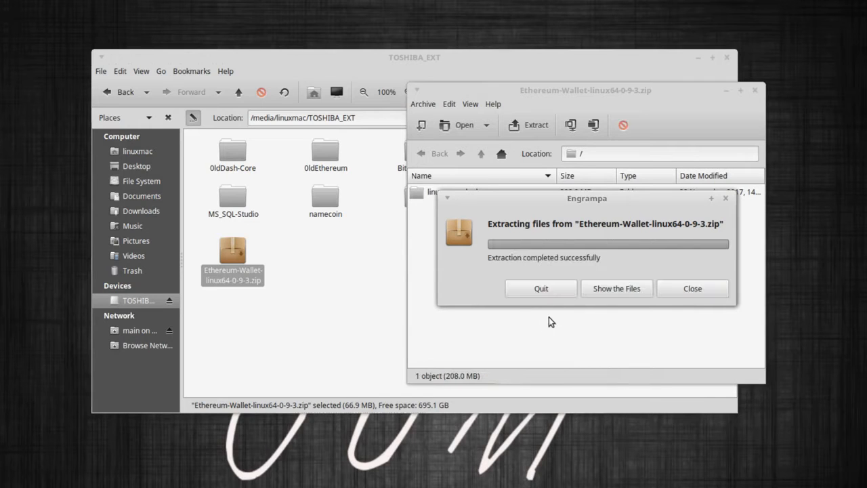
pyautogui.click(677, 293)
pyautogui.click(754, 92)
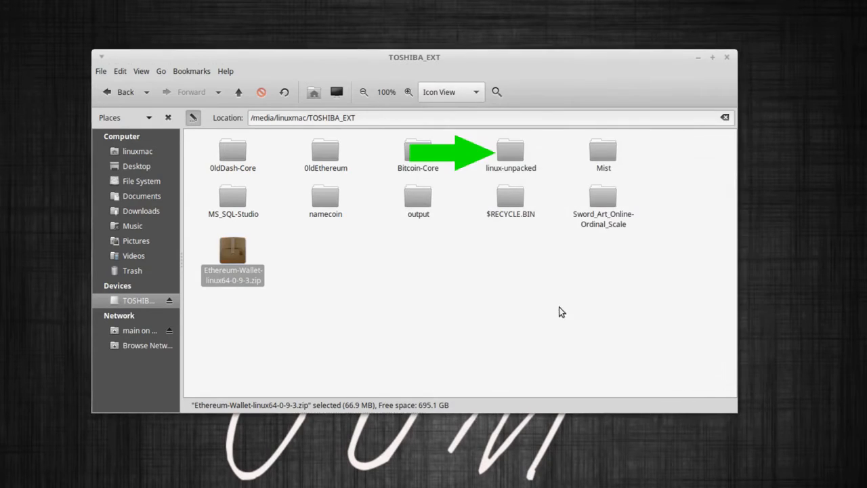
# Rename the linux-unpacked folder to 'Ethereum-Wallet'.
pyautogui.click(513, 159)
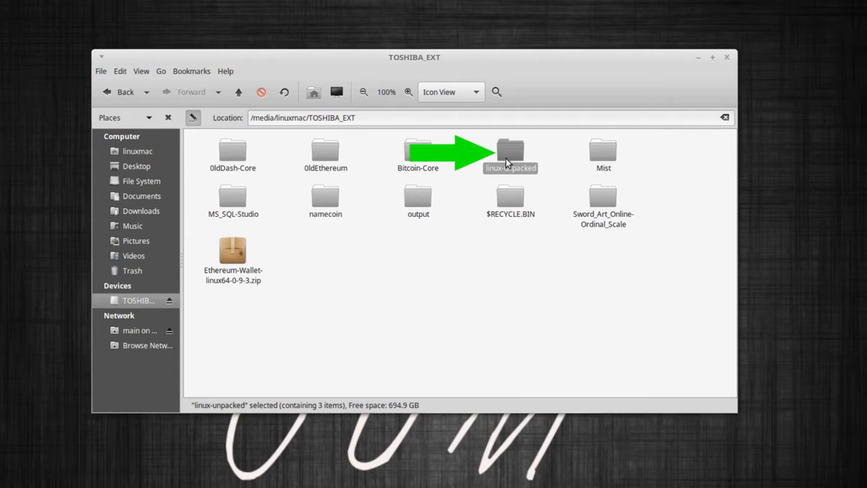
pyautogui.rightClick(512, 156)
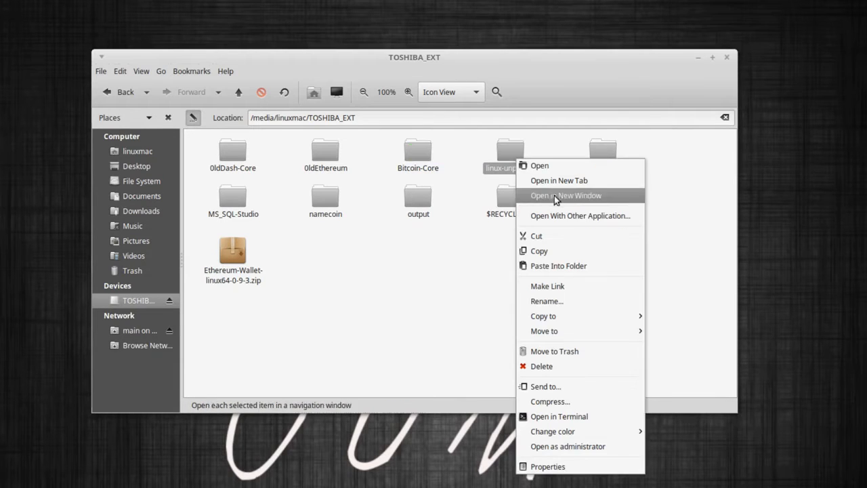
pyautogui.click(566, 300)
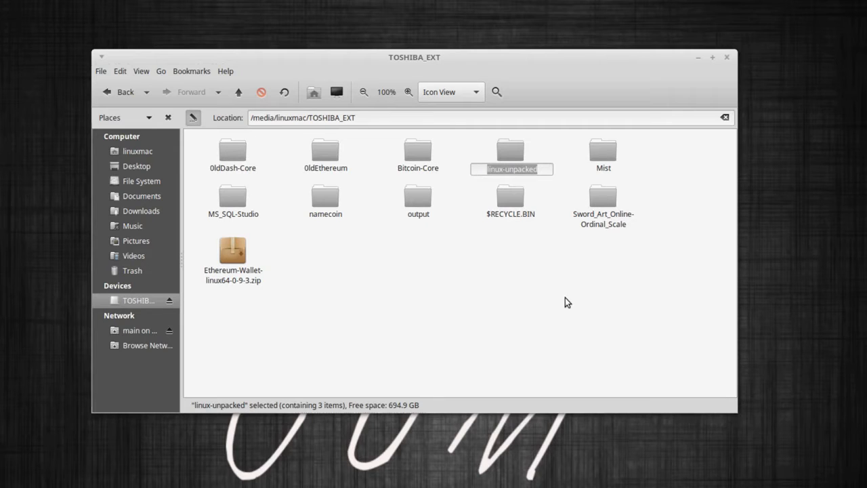
pyautogui.write('Ethe')
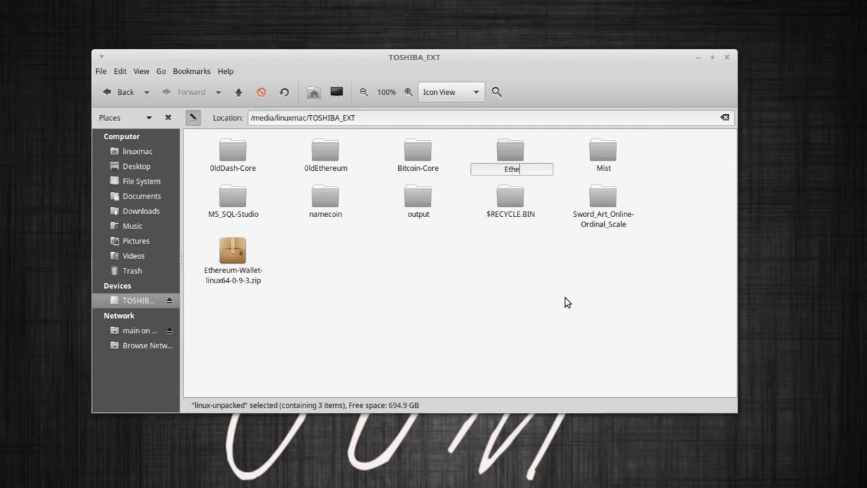
pyautogui.write('reum-Wallet')
pyautogui.press('Return')
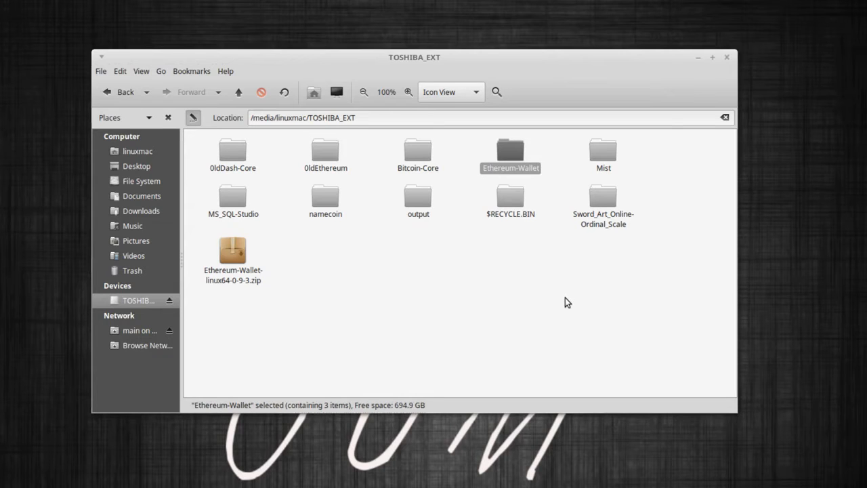
# Open Ethereum-Wallet to check its 19 wallet files, then return to TOSHIBA_EXT.
pyautogui.click(569, 315)
pyautogui.doubleClick(506, 160)
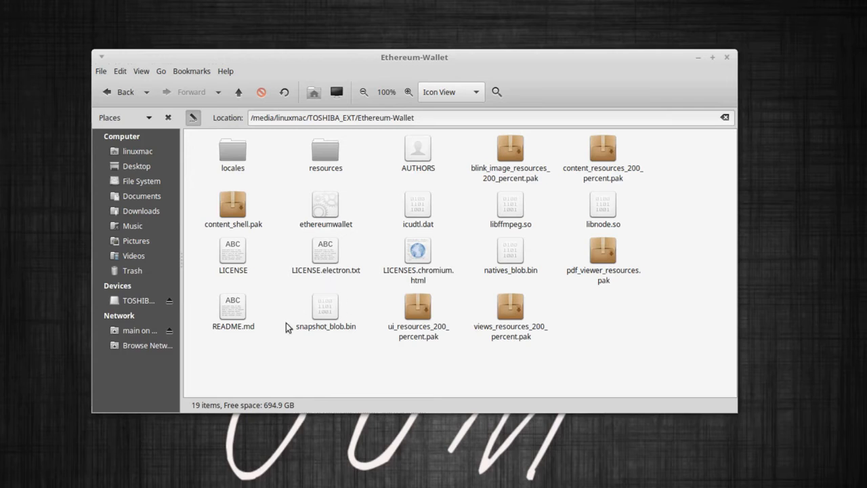
pyautogui.click(238, 93)
pyautogui.click(448, 272)
pyautogui.rightClick(452, 270)
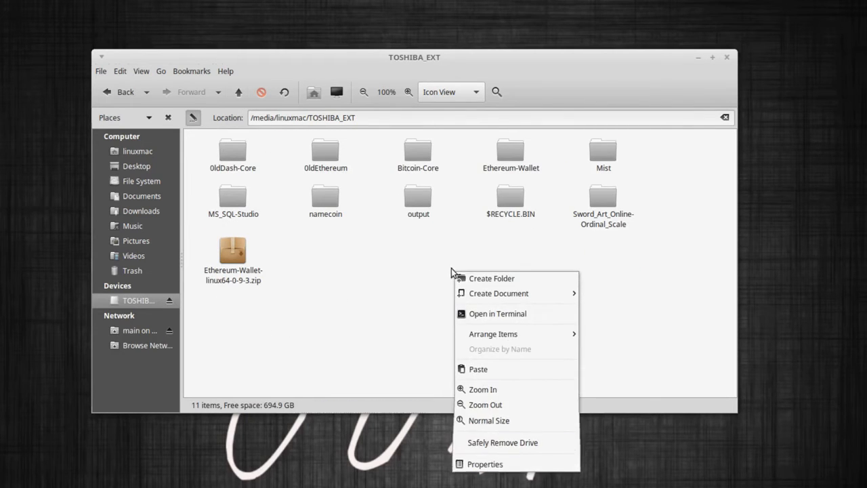
# Create a new folder named 'Ethereum' on TOSHIBA_EXT.
pyautogui.click(484, 278)
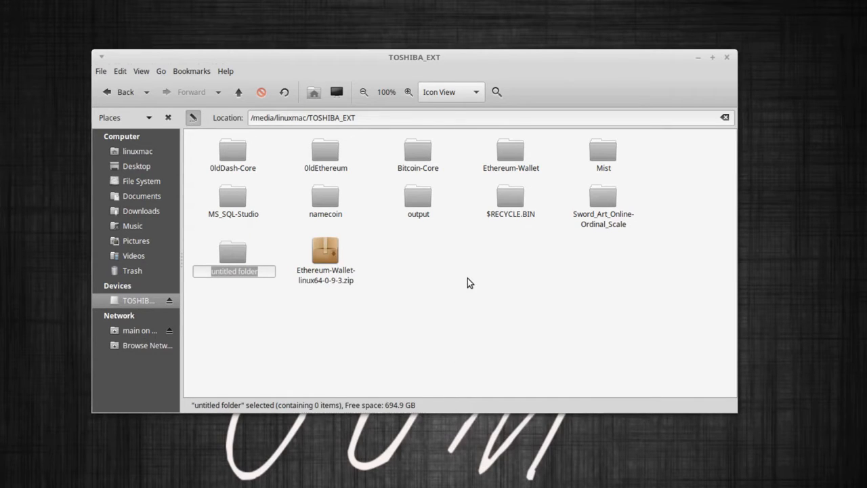
pyautogui.write('Ethe')
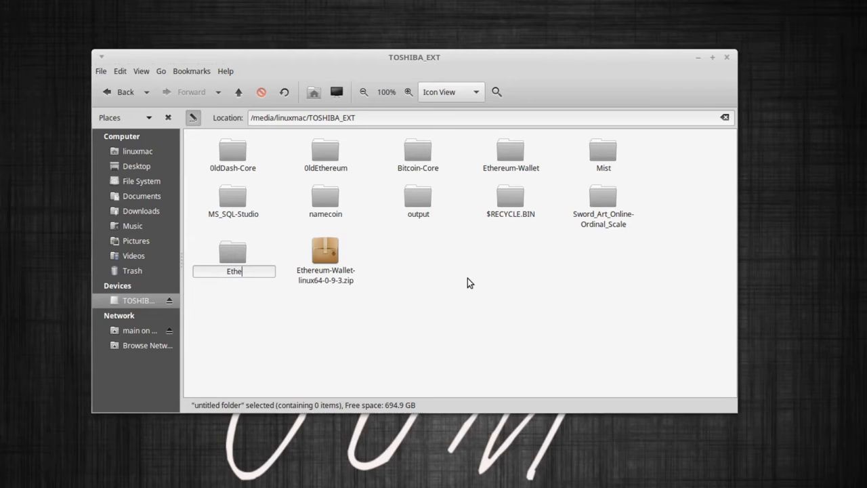
pyautogui.write('reum')
pyautogui.press('Return')
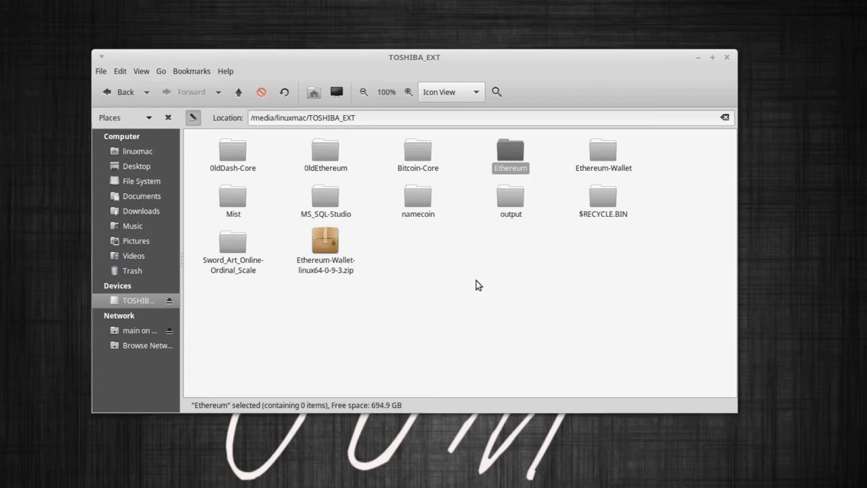
pyautogui.click(477, 280)
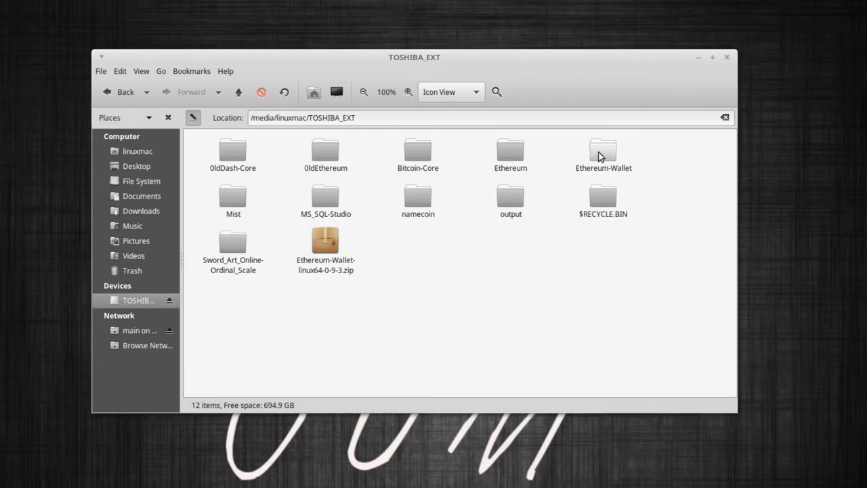
# Move Ethereum-Wallet into Ethereum, open it, and place the home folder window beside it.
pyautogui.moveTo(602, 150); pyautogui.dragTo(511, 159)
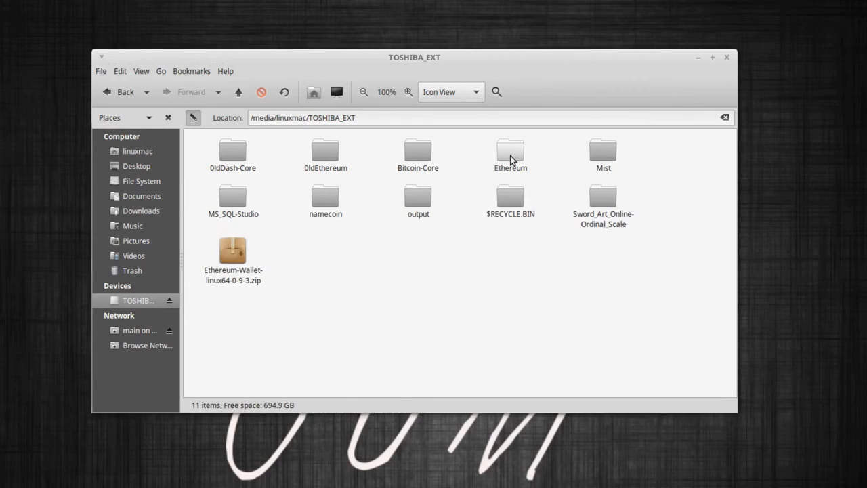
pyautogui.doubleClick(510, 155)
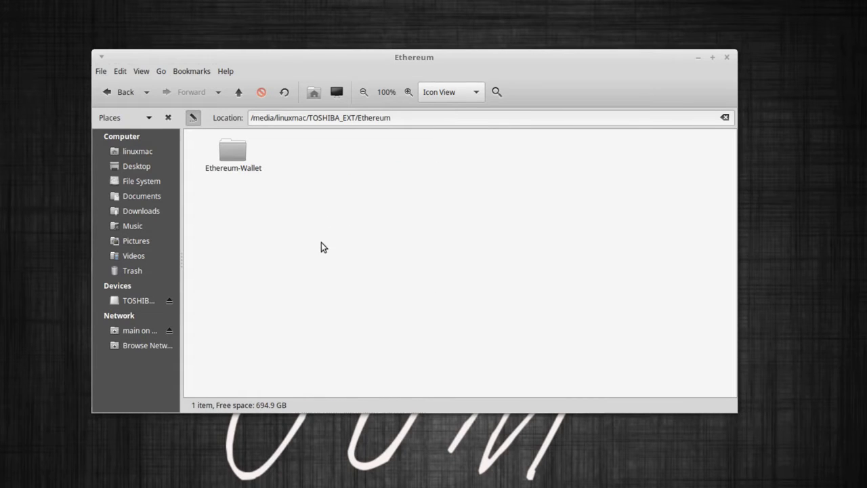
pyautogui.moveTo(307, 57); pyautogui.dragTo(426, 69)
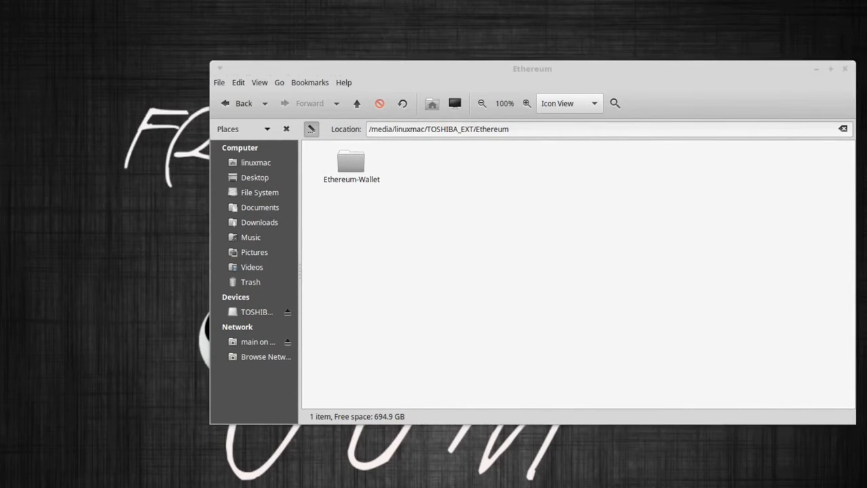
pyautogui.moveTo(83, 14); pyautogui.dragTo(294, 20)
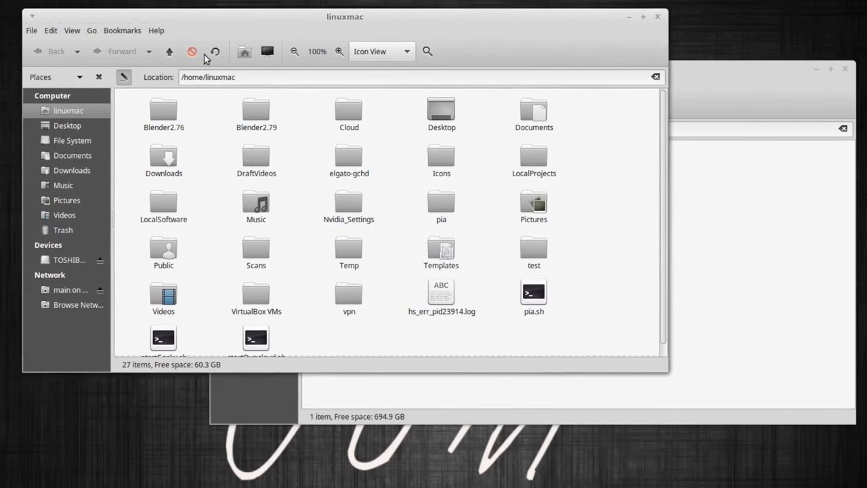
# Show hidden files in the home folder and cut the .ethereum folder.
pyautogui.click(72, 33)
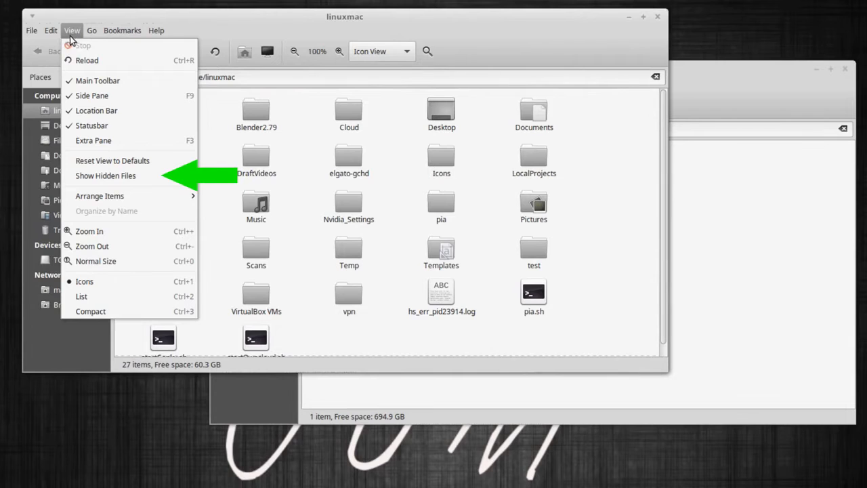
pyautogui.click(97, 175)
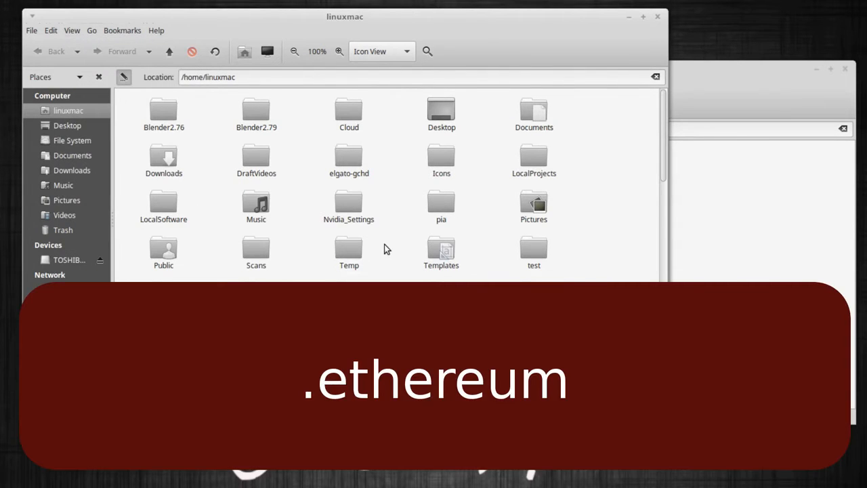
pyautogui.scroll(-4, 384, 246)
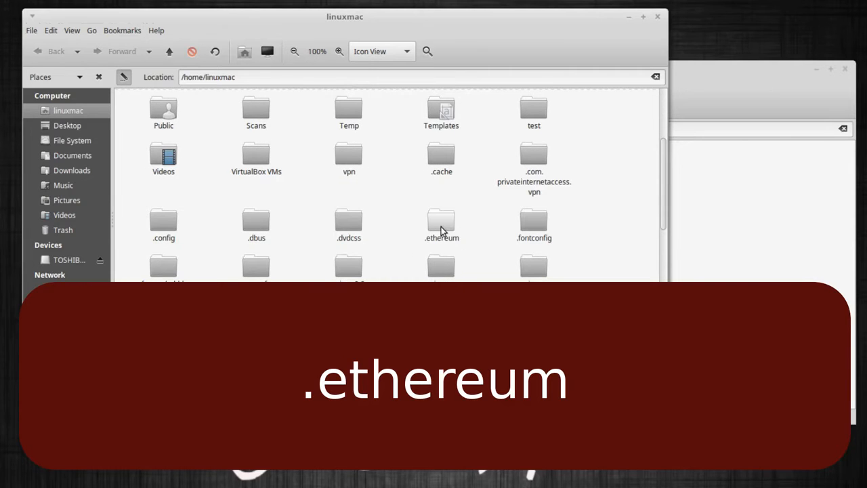
pyautogui.click(441, 227)
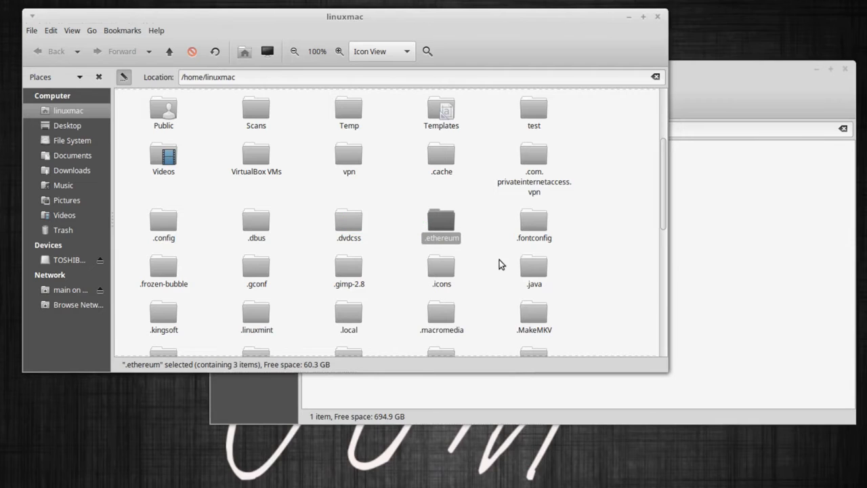
pyautogui.rightClick(447, 224)
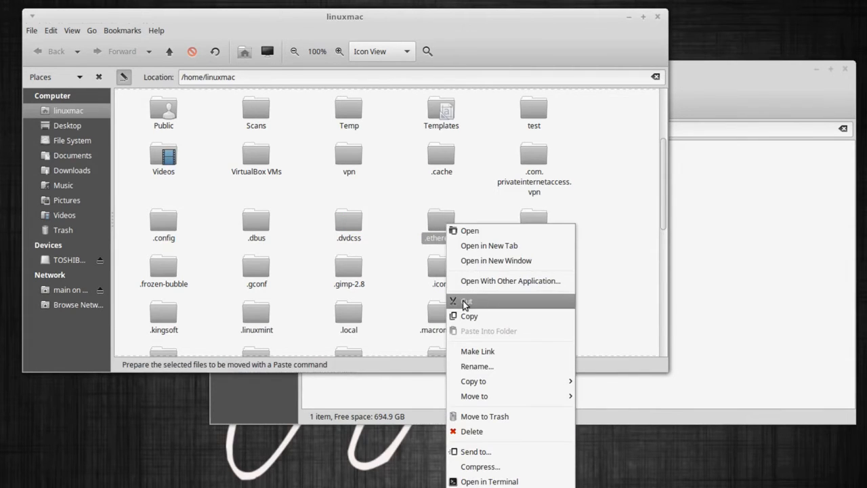
pyautogui.click(464, 300)
pyautogui.click(689, 243)
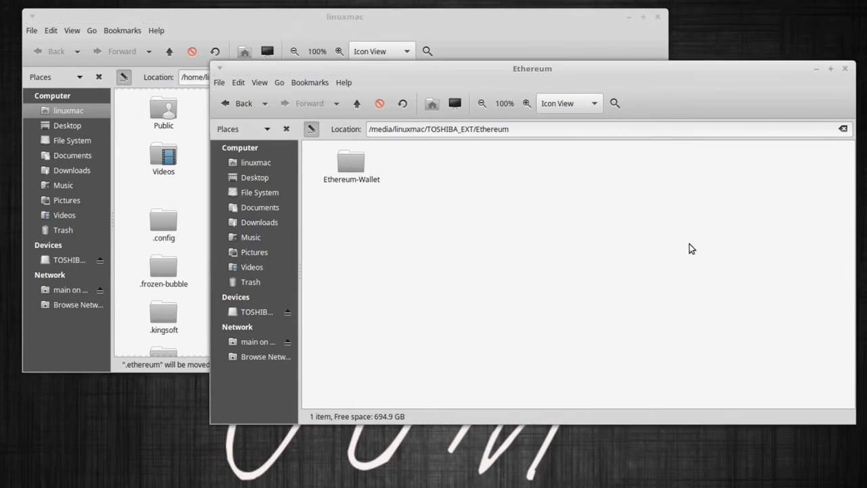
# Paste .ethereum into the drive's Ethereum folder and show hidden files there.
pyautogui.rightClick(461, 200)
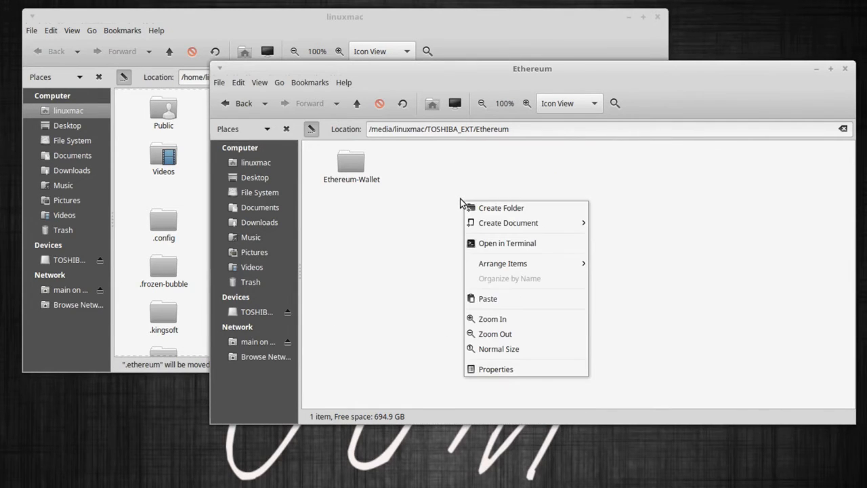
pyautogui.click(487, 299)
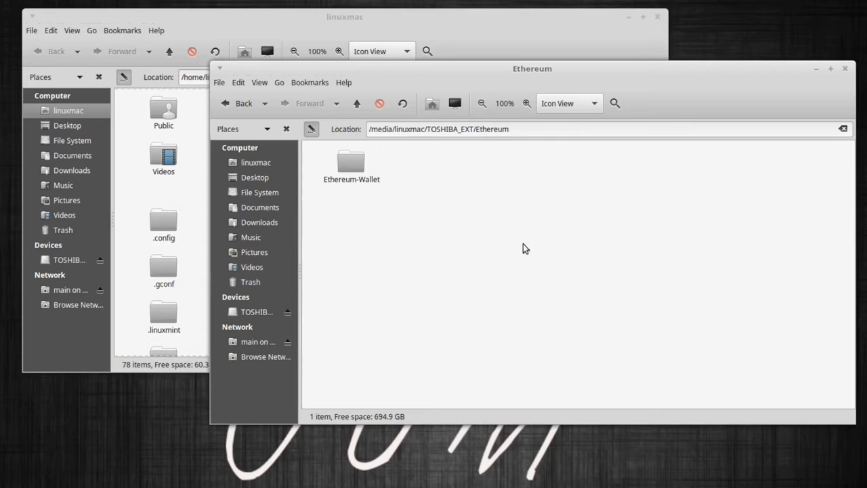
pyautogui.click(261, 83)
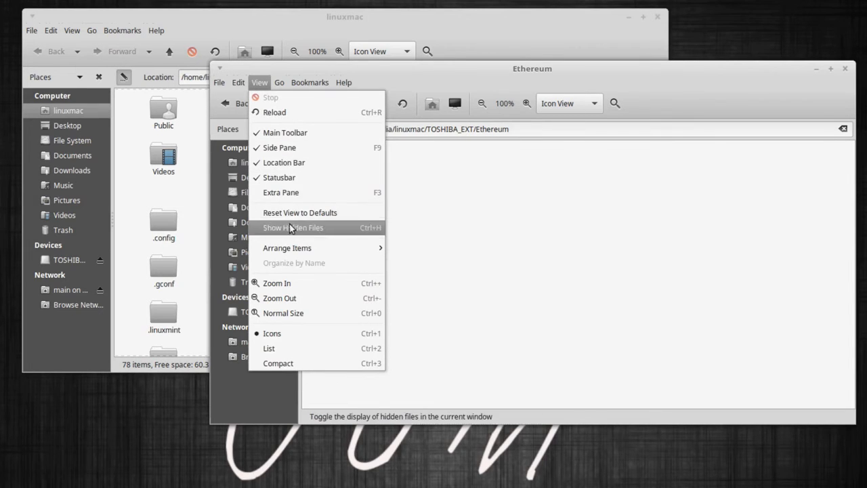
pyautogui.click(319, 230)
pyautogui.click(419, 195)
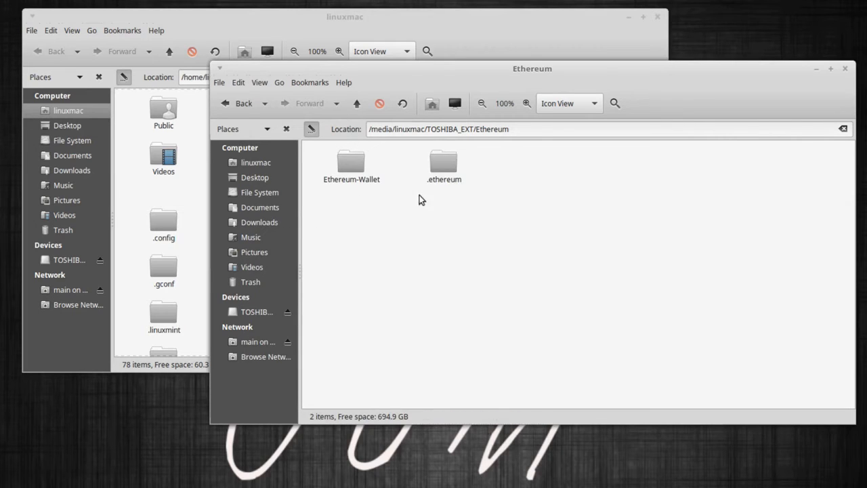
pyautogui.click(440, 174)
pyautogui.click(444, 236)
# View Caja's About information from the Help menu, then close it.
pyautogui.click(345, 82)
pyautogui.click(350, 112)
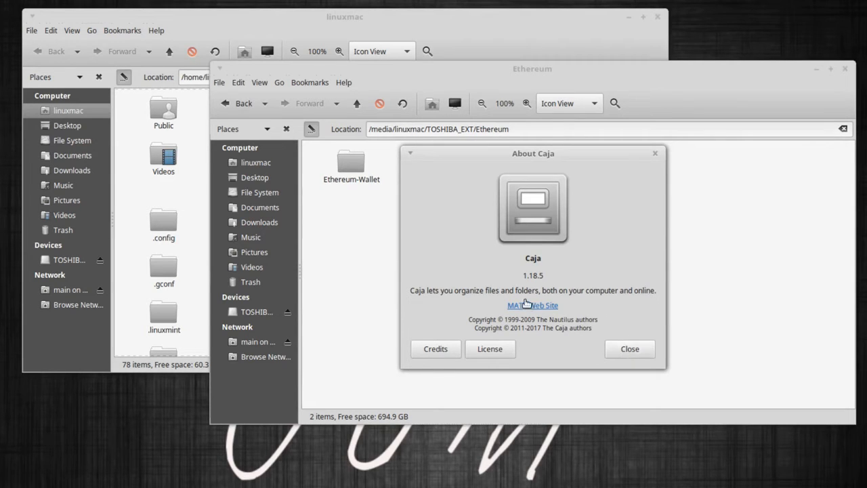
pyautogui.click(624, 348)
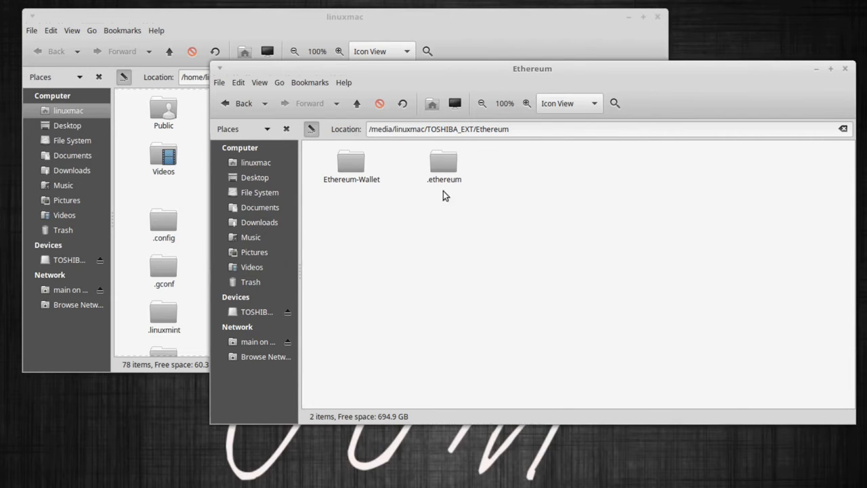
# Open .ethereum to verify geth, keystone and rinkeby, then return to the Ethereum folder.
pyautogui.doubleClick(443, 162)
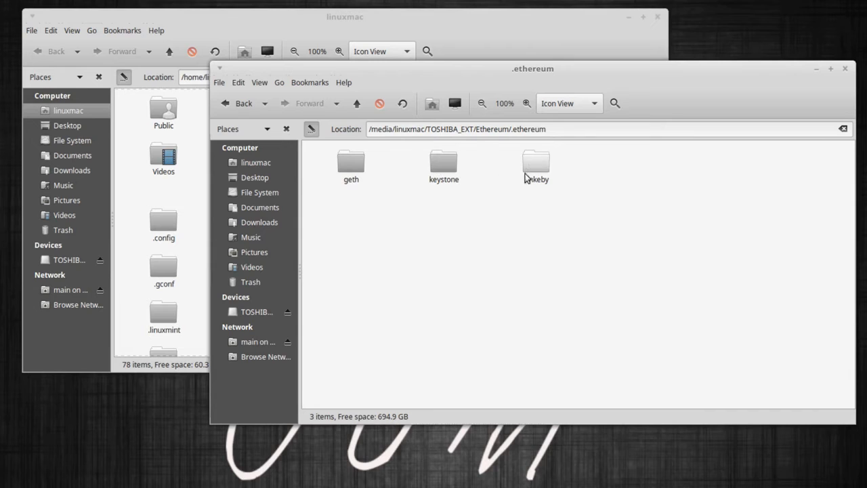
pyautogui.click(356, 101)
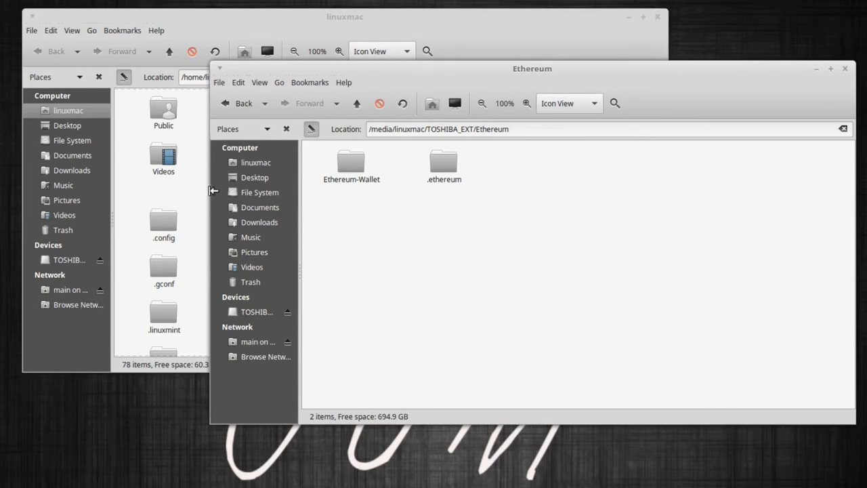
pyautogui.click(187, 191)
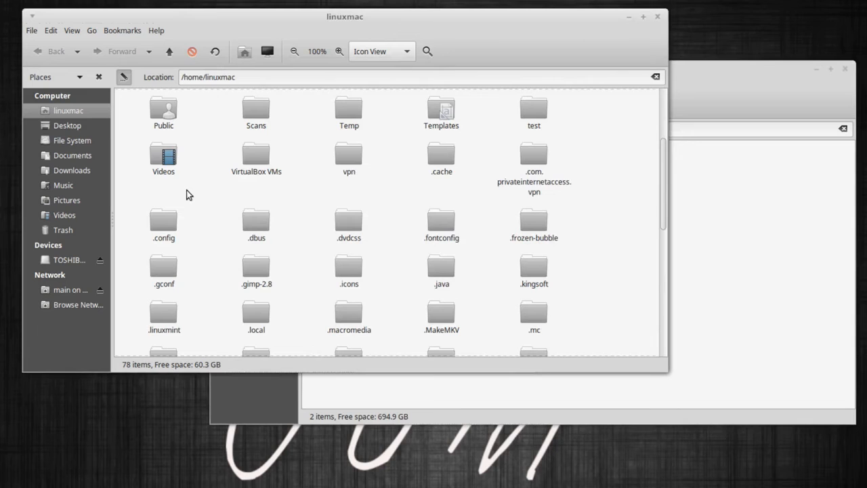
pyautogui.click(699, 236)
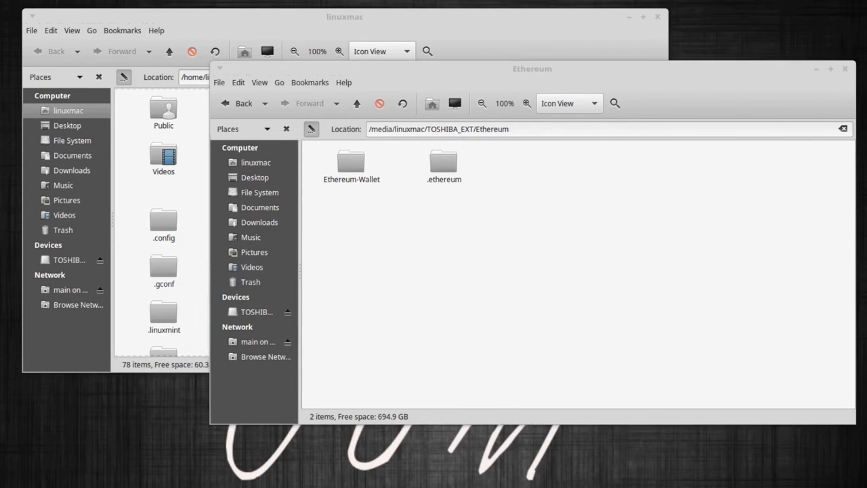
# Open a terminal at the home folder with Ctrl+Alt+T.
pyautogui.click(195, 183)
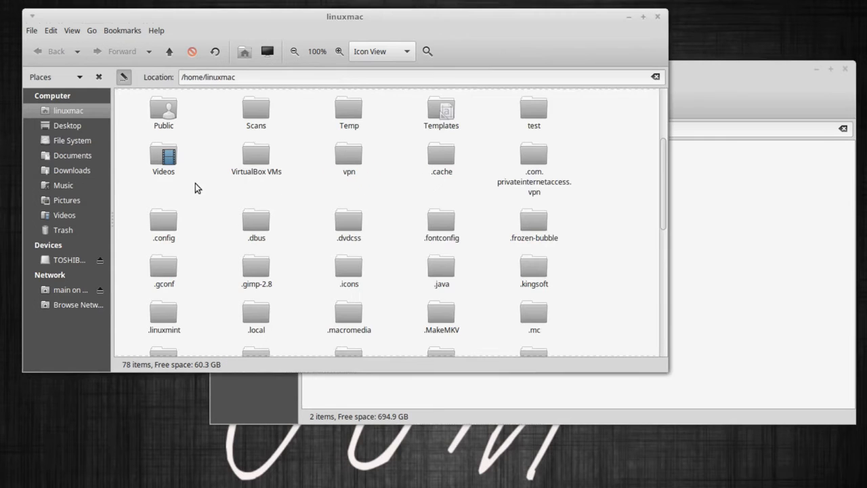
pyautogui.click(755, 289)
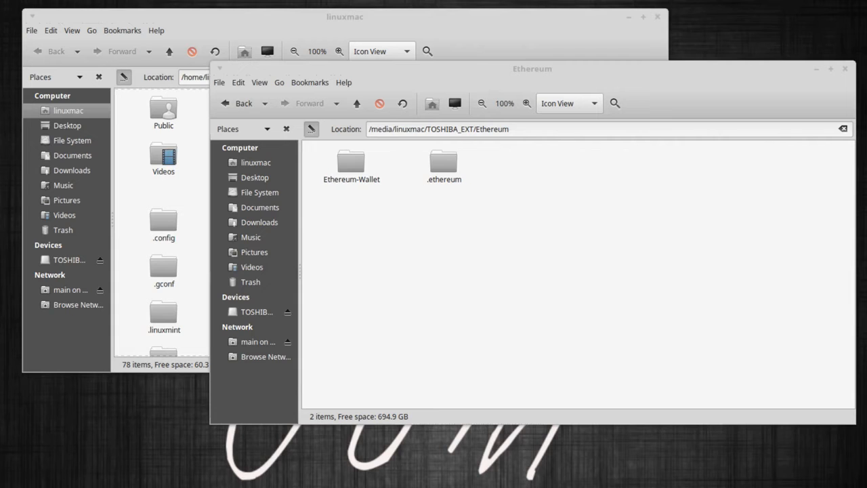
pyautogui.hotkey('ctrl', 'alt', 't')
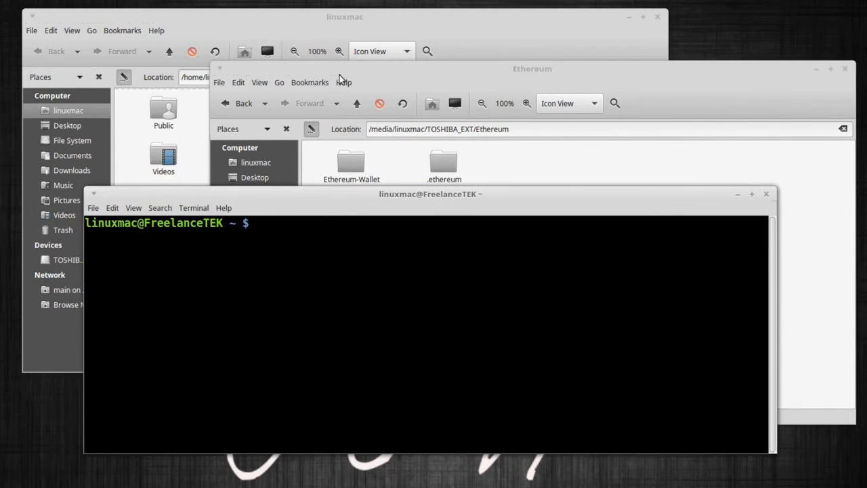
# Resize and rearrange the home folder and terminal windows so both are visible.
pyautogui.click(427, 20)
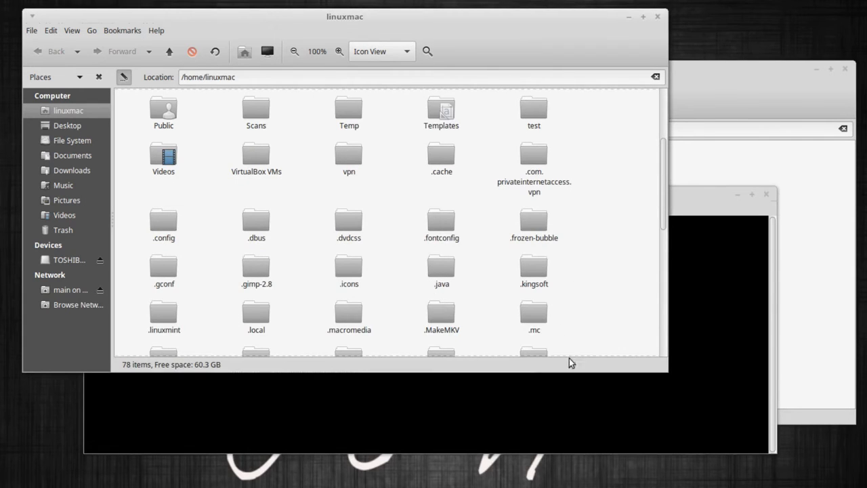
pyautogui.moveTo(594, 371); pyautogui.dragTo(596, 242)
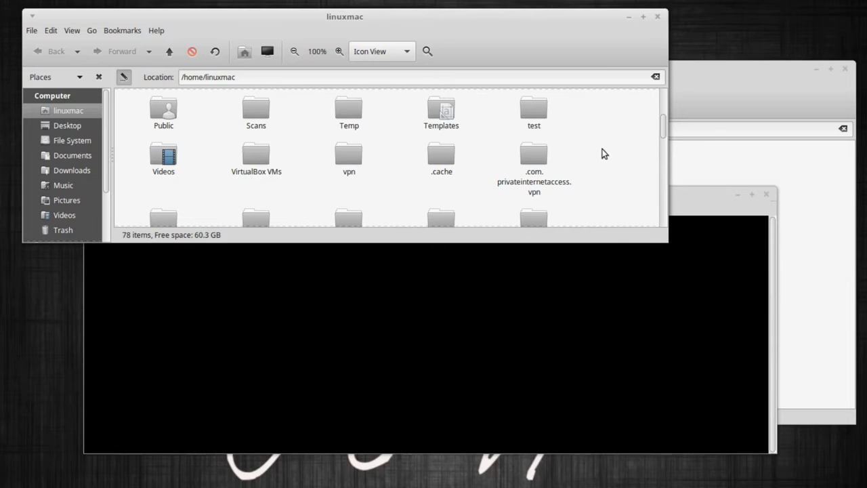
pyautogui.click(692, 278)
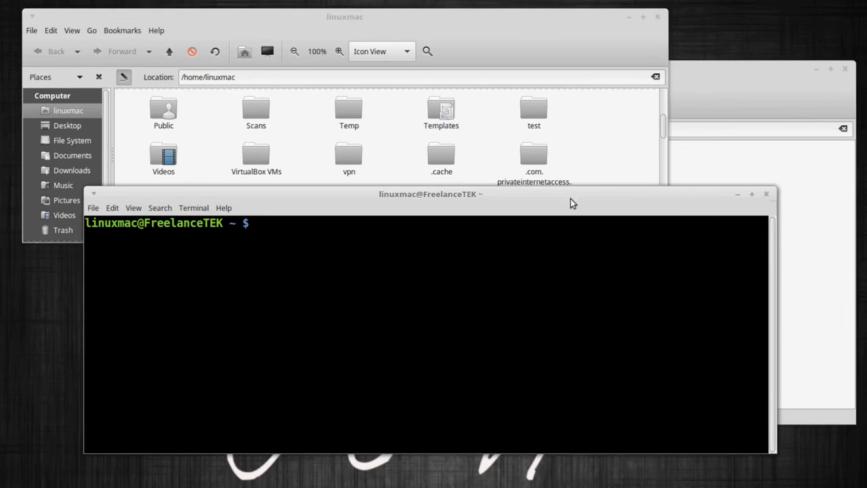
pyautogui.moveTo(528, 194); pyautogui.dragTo(529, 244)
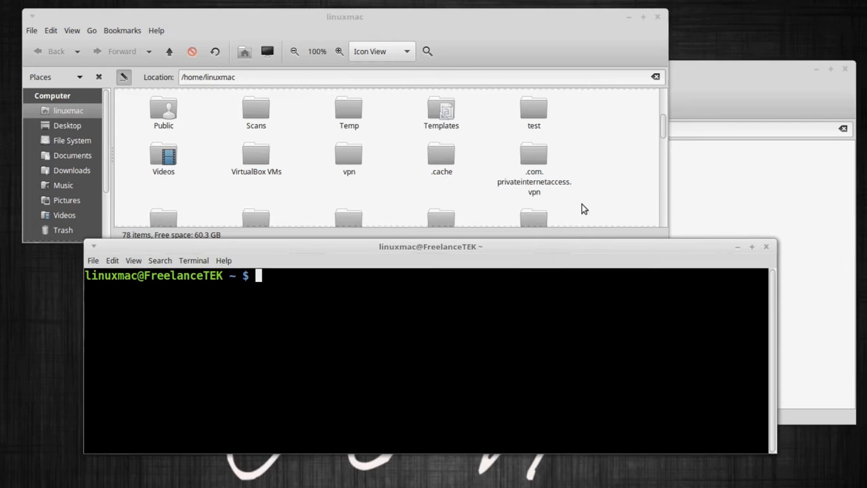
pyautogui.click(604, 188)
pyautogui.scroll(-2, 602, 188)
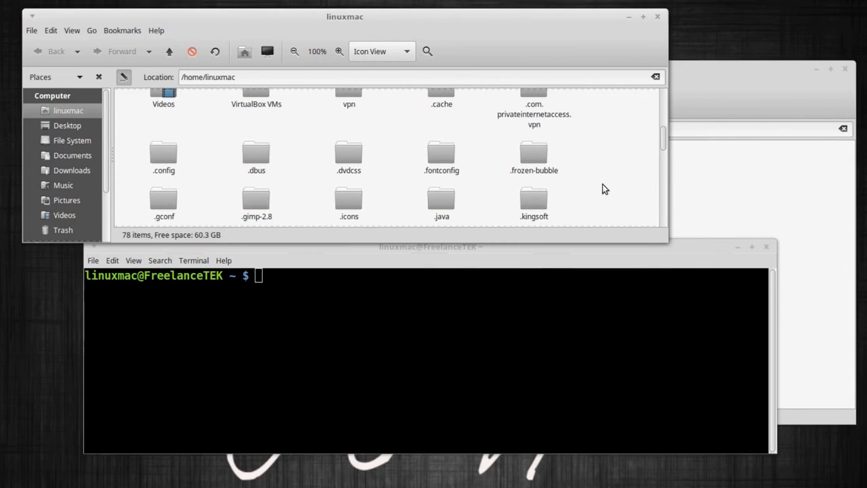
pyautogui.click(507, 351)
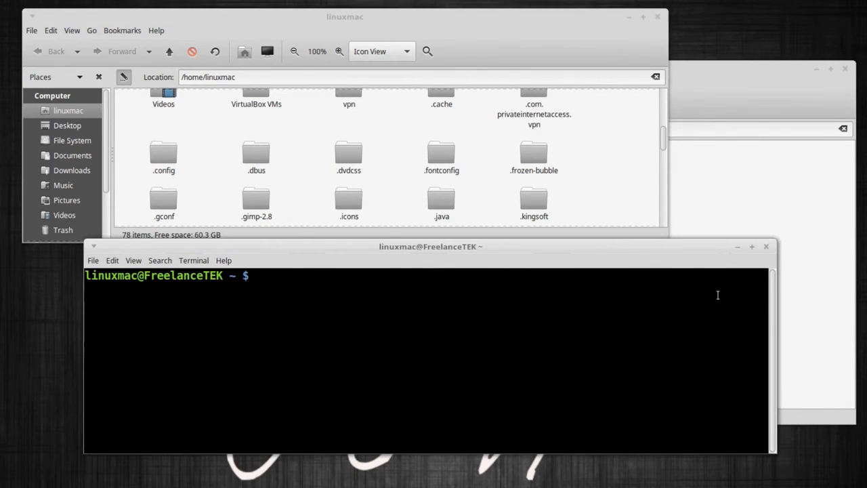
# Open the external drive's .ethereum folder and select its location path.
pyautogui.click(754, 227)
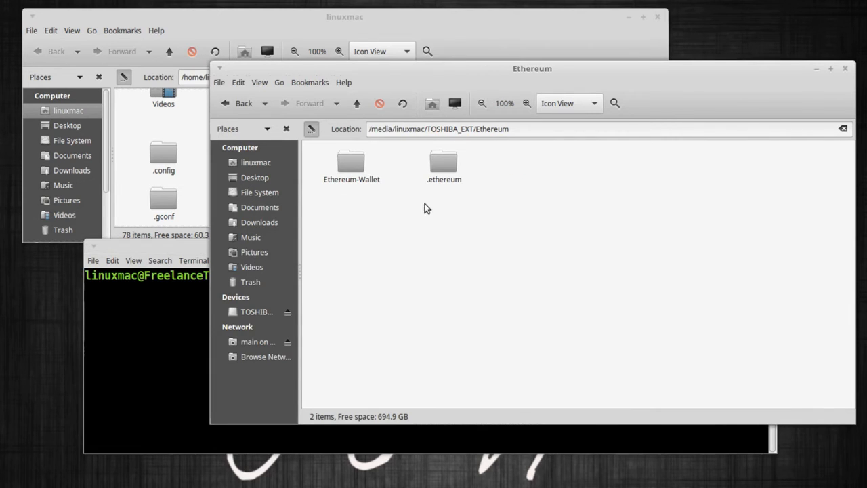
pyautogui.doubleClick(441, 168)
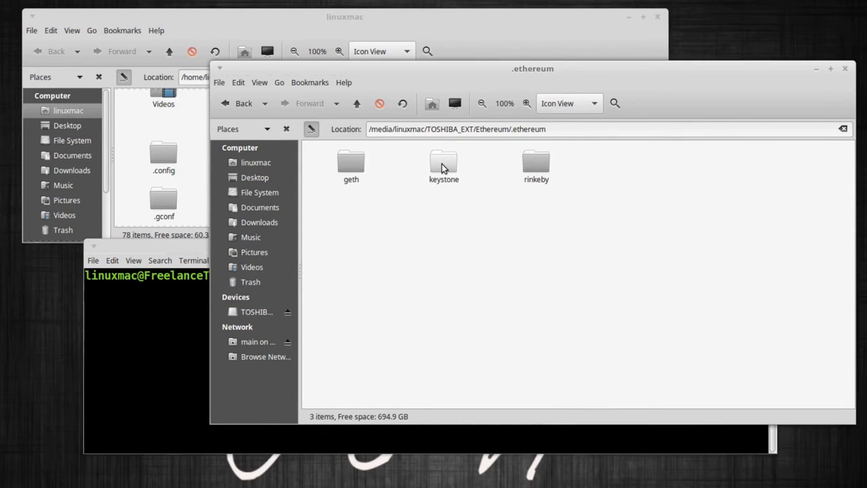
pyautogui.moveTo(550, 128); pyautogui.dragTo(366, 133)
# Copy the .ethereum folder path and type 'ln -s' in the terminal.
pyautogui.rightClick(372, 132)
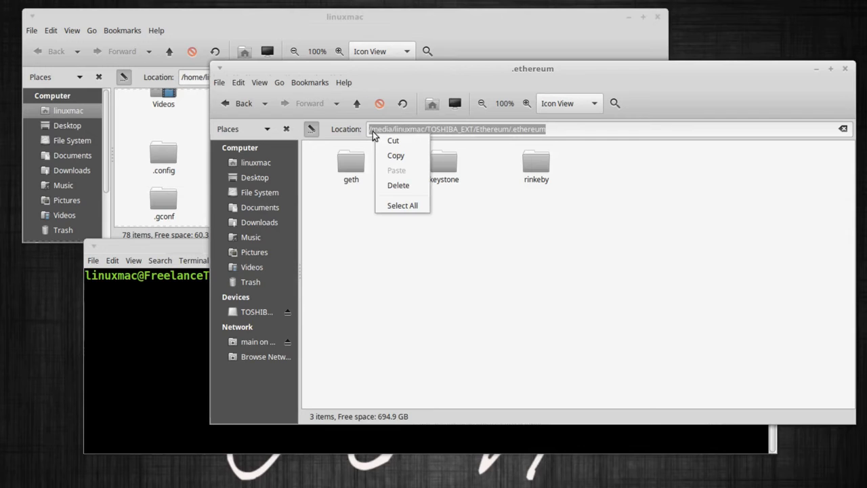
pyautogui.click(398, 155)
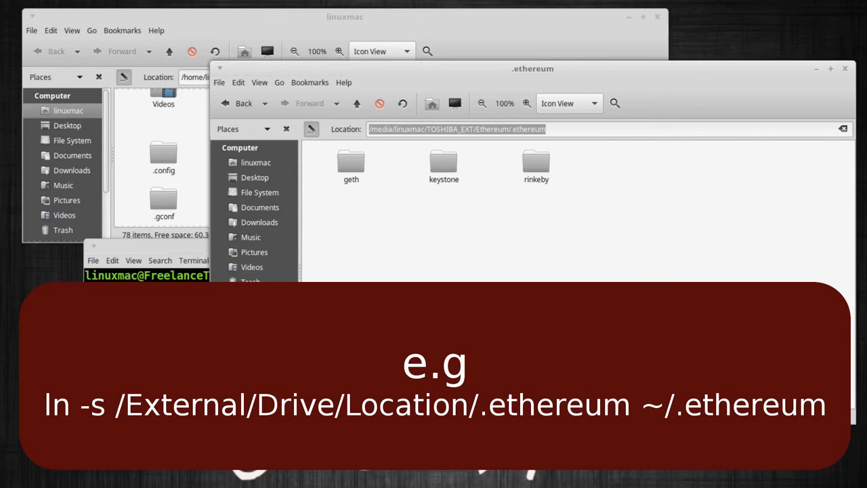
pyautogui.click(150, 325)
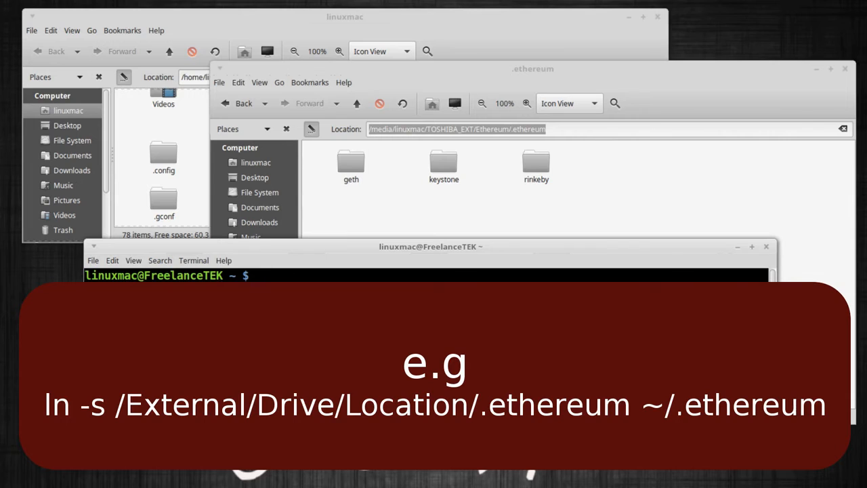
pyautogui.write('ln -s')
# Paste /media/linuxmac/TOSHIBA_EXT/Ethereum/.ethereum after ln -s and add ~/ as the destination.
pyautogui.moveTo(361, 248); pyautogui.dragTo(361, 218)
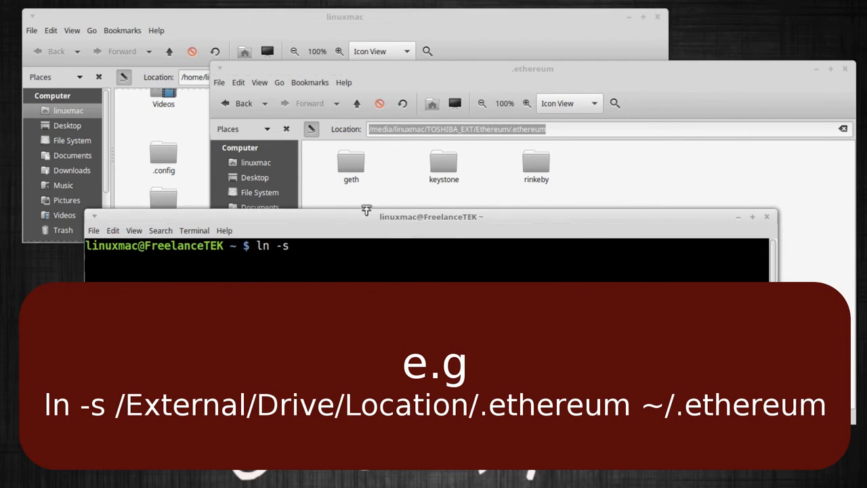
pyautogui.click(340, 27)
pyautogui.click(389, 291)
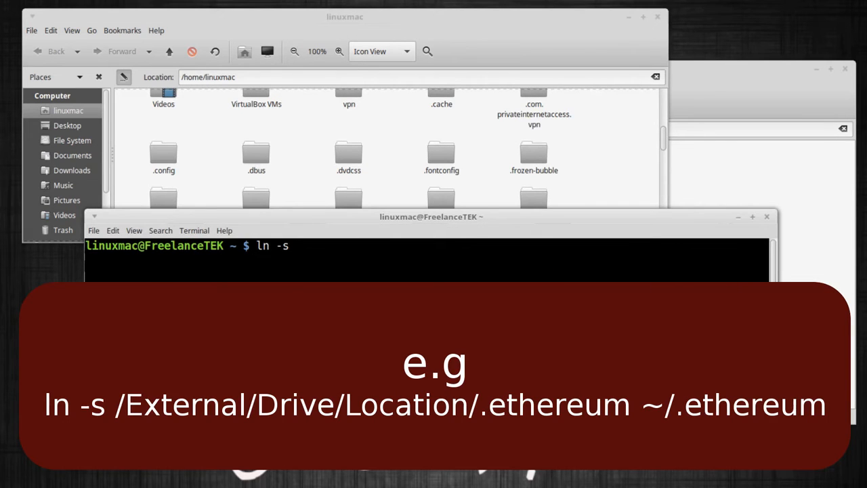
pyautogui.rightClick(368, 266)
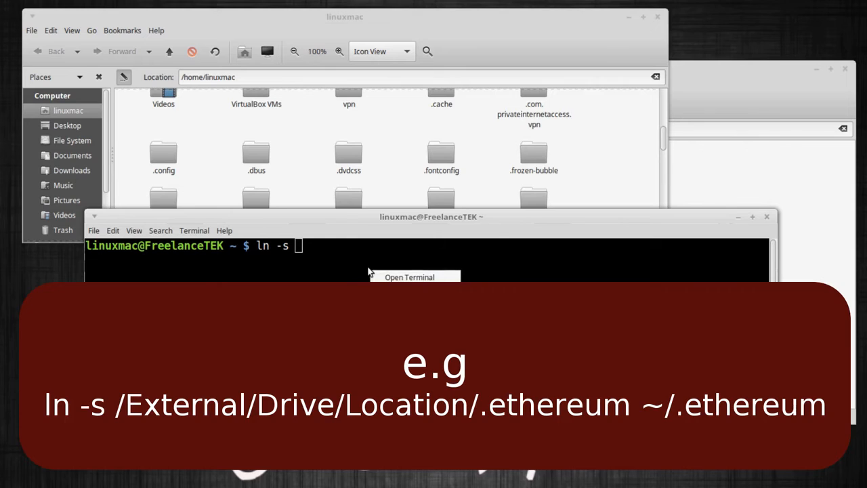
pyautogui.click(397, 343)
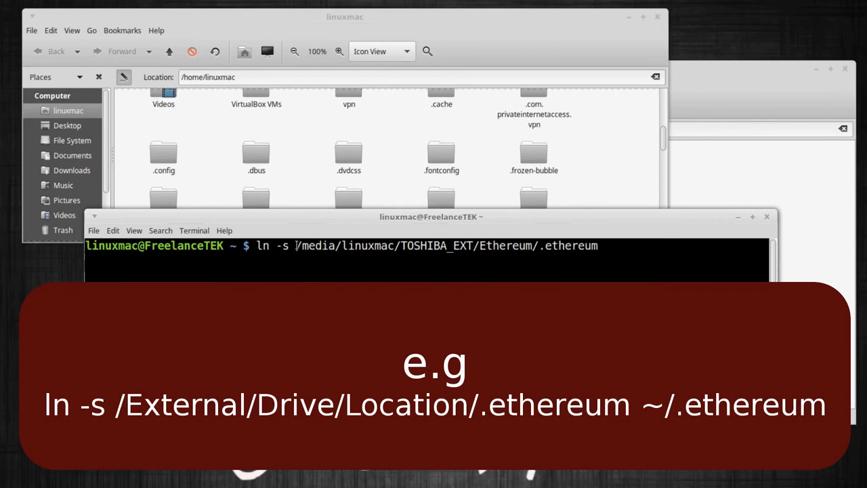
pyautogui.moveTo(296, 245); pyautogui.dragTo(602, 248)
pyautogui.click(605, 258)
pyautogui.write('~/')
# Complete the link target as ~/.ethereum and run the ln -s command.
pyautogui.moveTo(539, 248); pyautogui.dragTo(596, 248)
pyautogui.rightClick(601, 256)
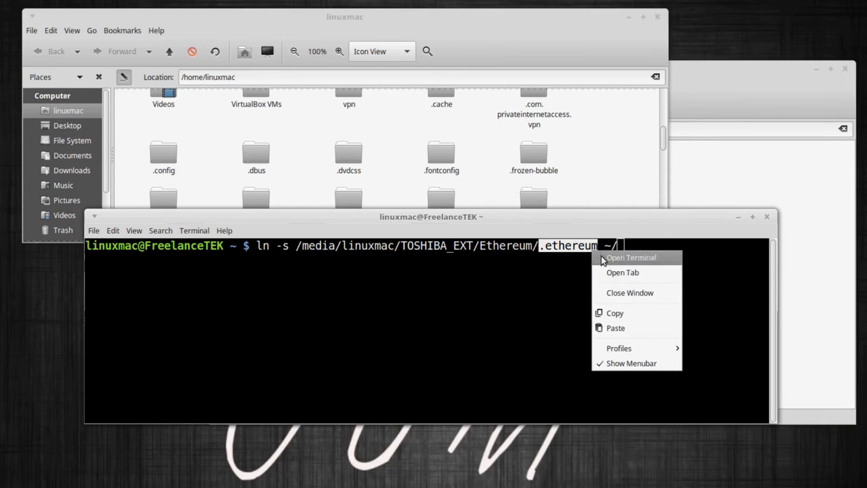
pyautogui.click(613, 313)
pyautogui.click(654, 278)
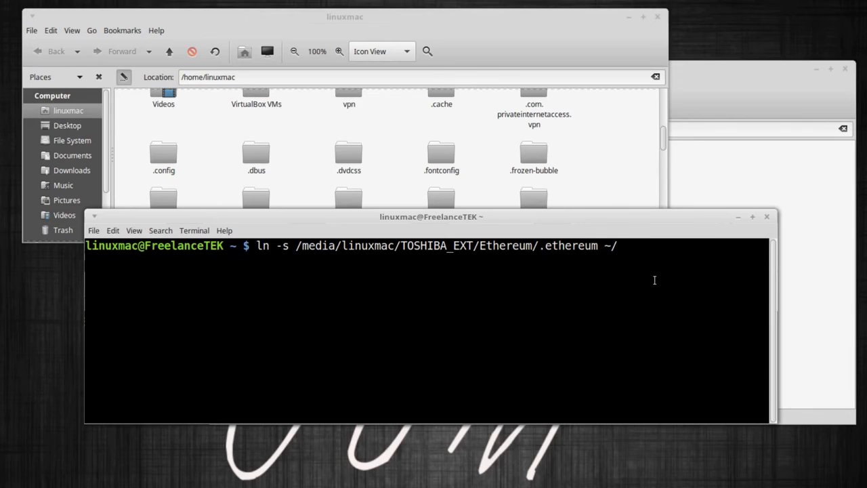
pyautogui.rightClick(655, 280)
pyautogui.click(674, 357)
pyautogui.press('Return')
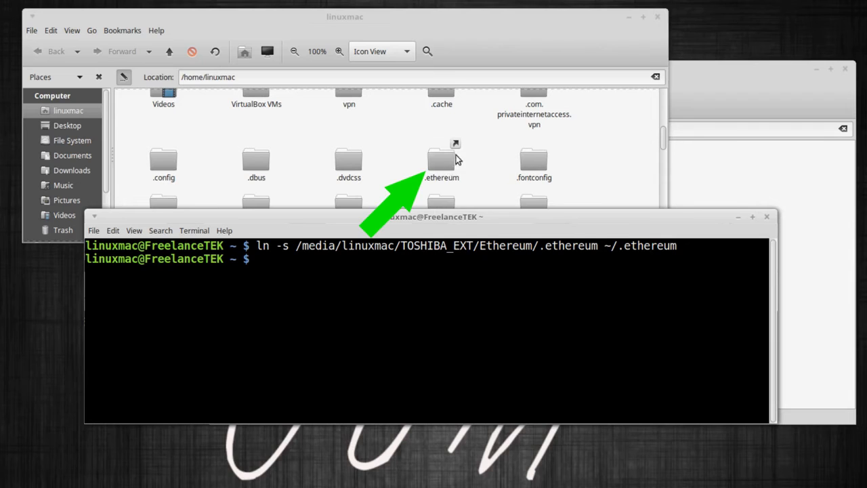
# Open the new .ethereum link in home to confirm geth, keystone and rinkeby appear.
pyautogui.click(449, 159)
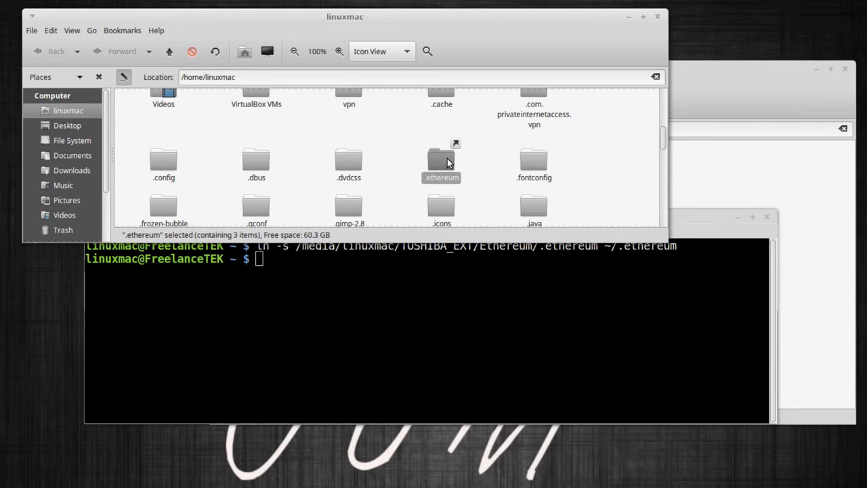
pyautogui.doubleClick(447, 161)
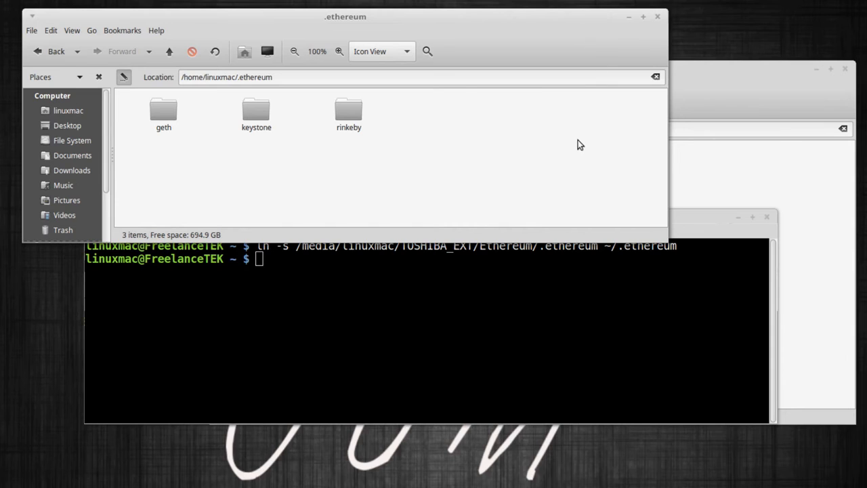
pyautogui.click(169, 53)
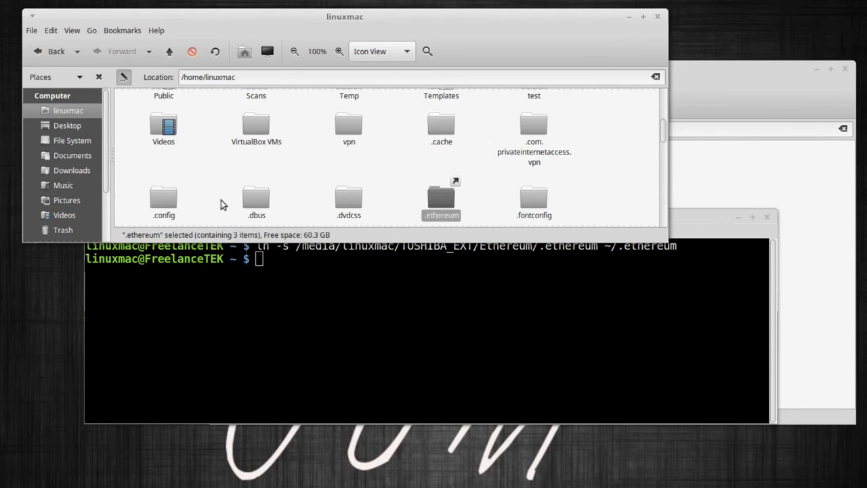
pyautogui.click(381, 206)
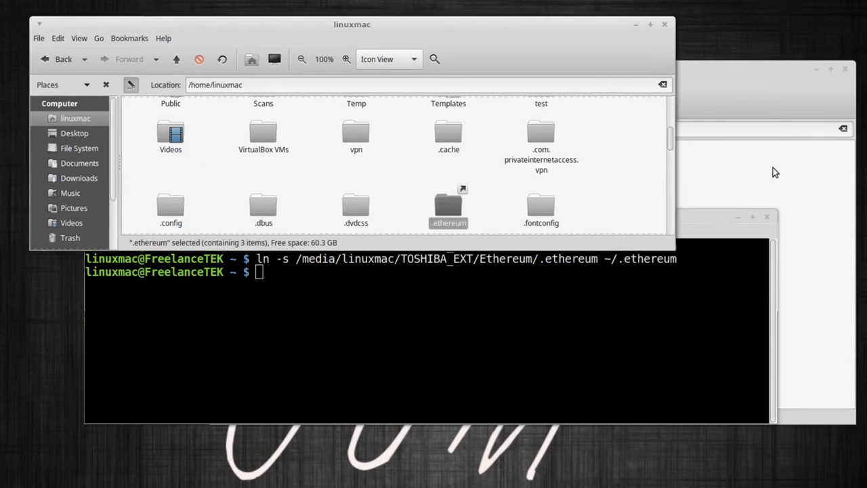
pyautogui.click(731, 164)
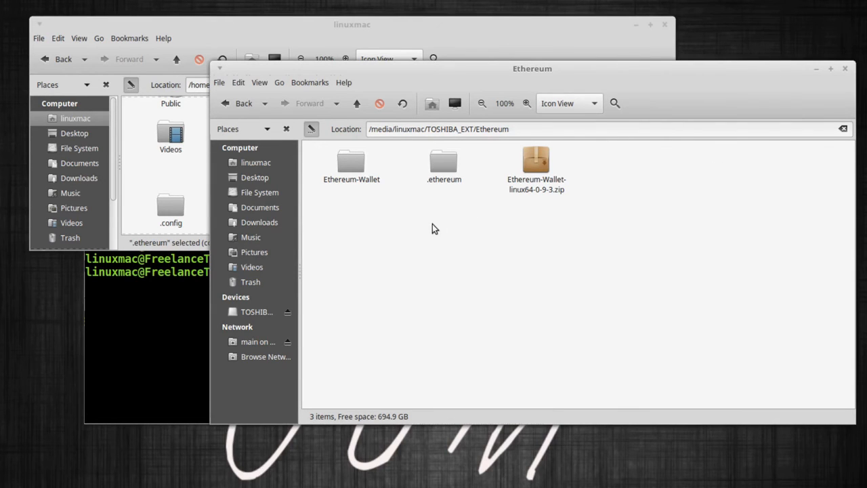
# Open the drive's Ethereum-Wallet folder and start a terminal there with Open in Terminal.
pyautogui.doubleClick(351, 166)
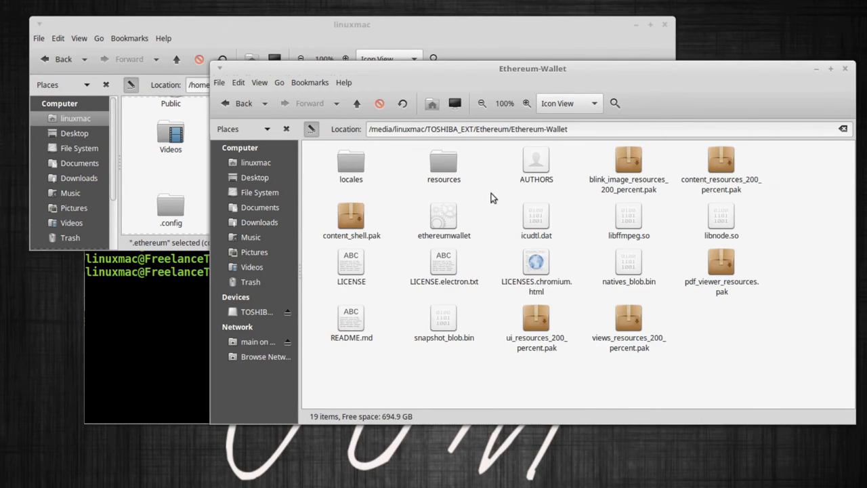
pyautogui.click(467, 218)
pyautogui.rightClick(489, 197)
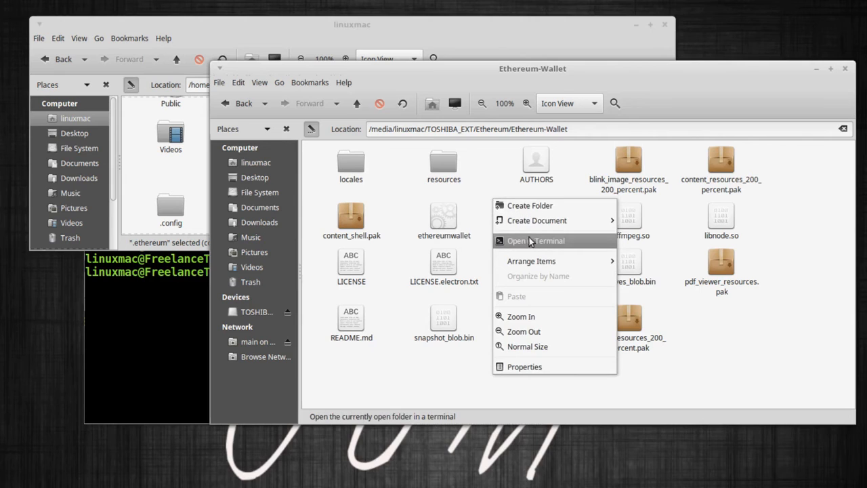
pyautogui.click(534, 240)
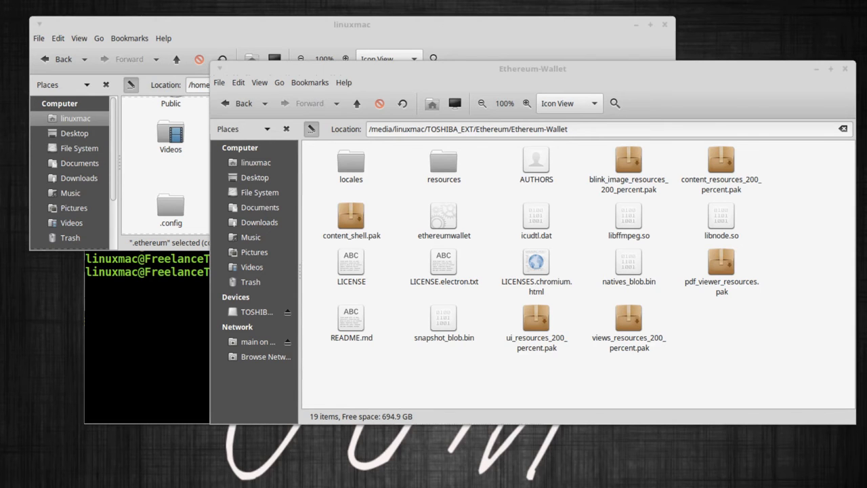
pyautogui.moveTo(0, 49); pyautogui.dragTo(490, 79)
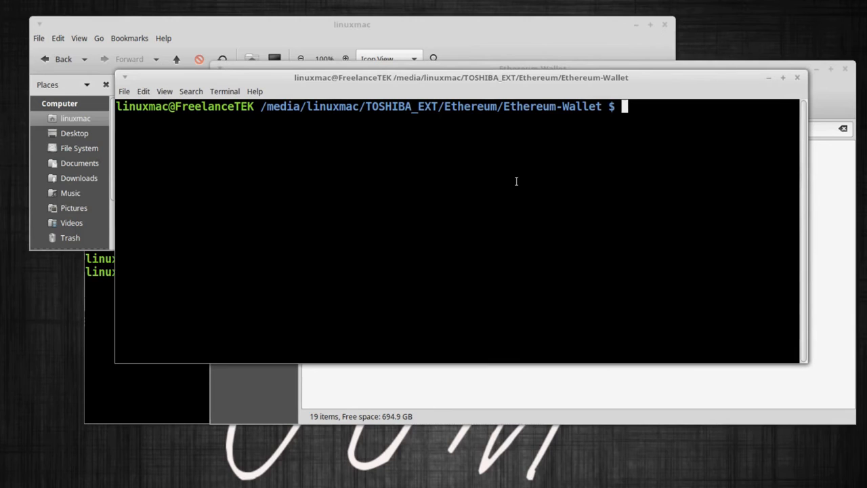
# List the Ethereum-Wallet folder's files with ls to find ethereumwallet.
pyautogui.write('ls')
pyautogui.press('Return')
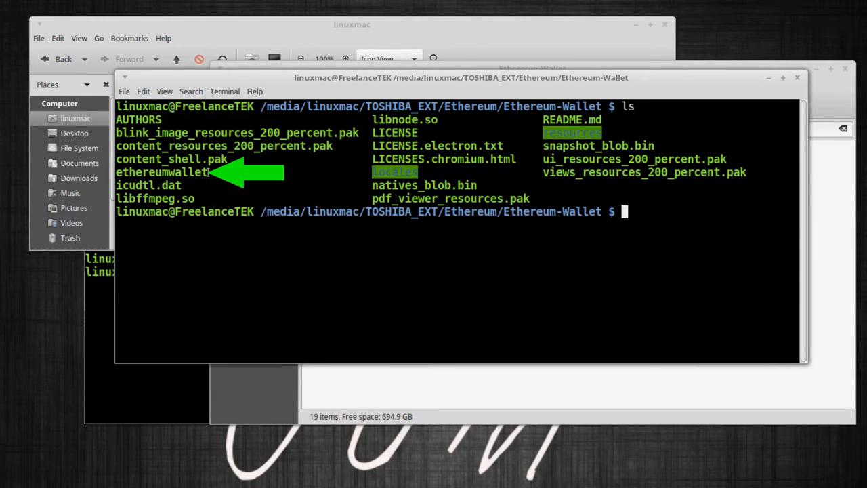
pyautogui.moveTo(208, 172); pyautogui.dragTo(116, 172)
pyautogui.click(184, 172)
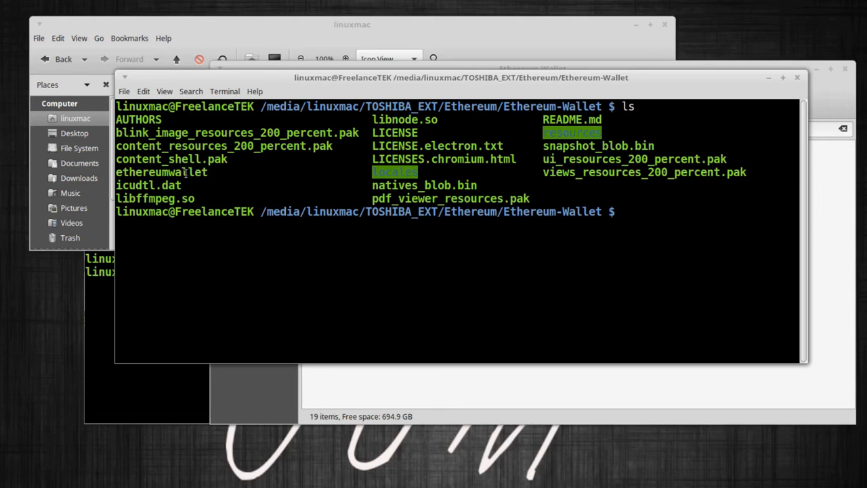
# Run ./ethereumwallet to launch Ethereum Wallet on the Rinkeby testnet.
pyautogui.write('.')
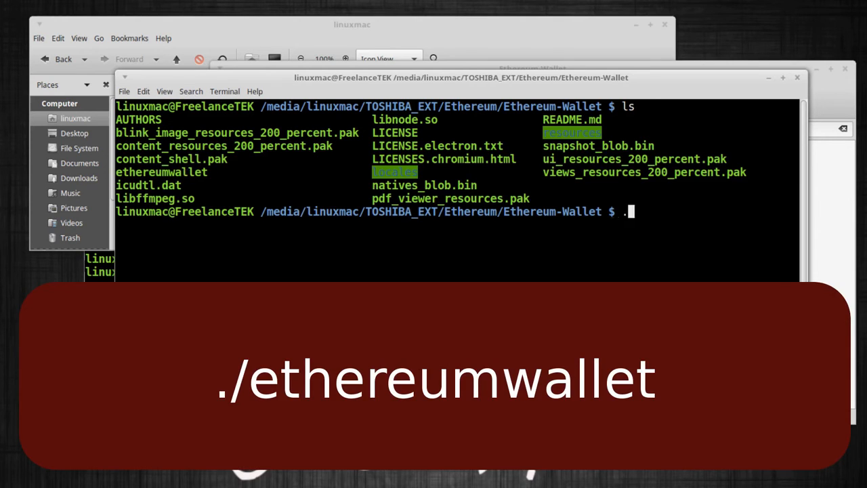
pyautogui.write('/eth')
pyautogui.press('Tab')
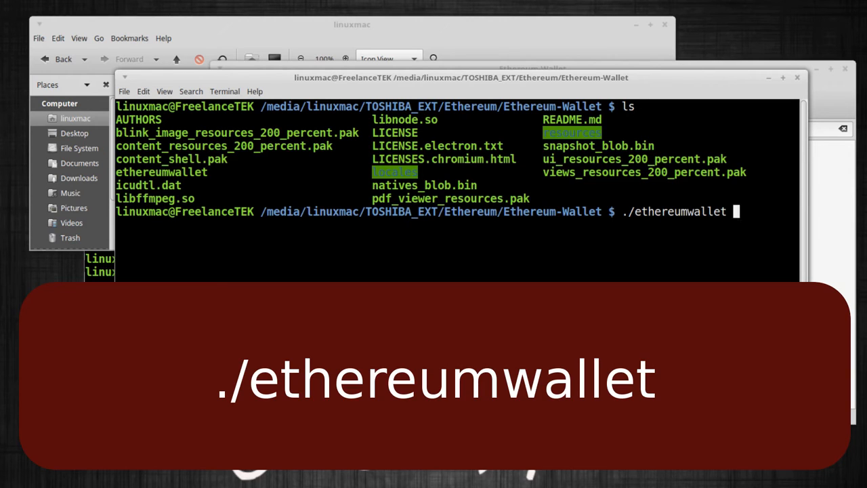
pyautogui.press('Return')
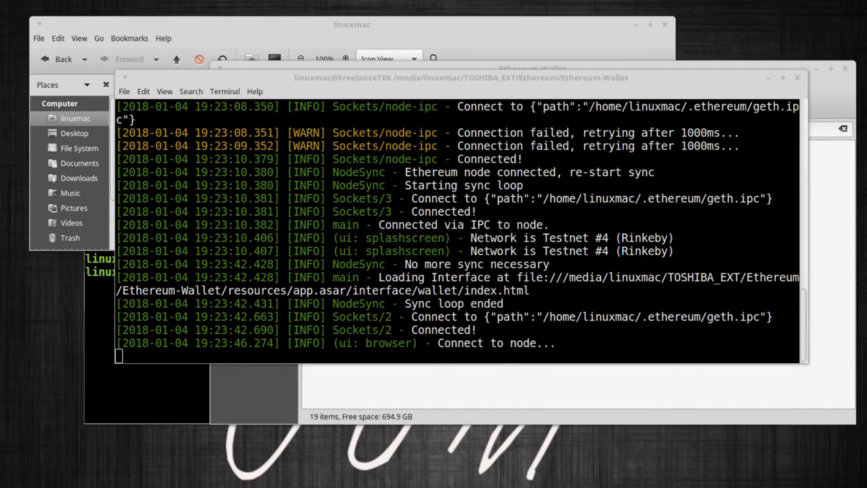
pyautogui.moveTo(866, 87); pyautogui.dragTo(319, 45)
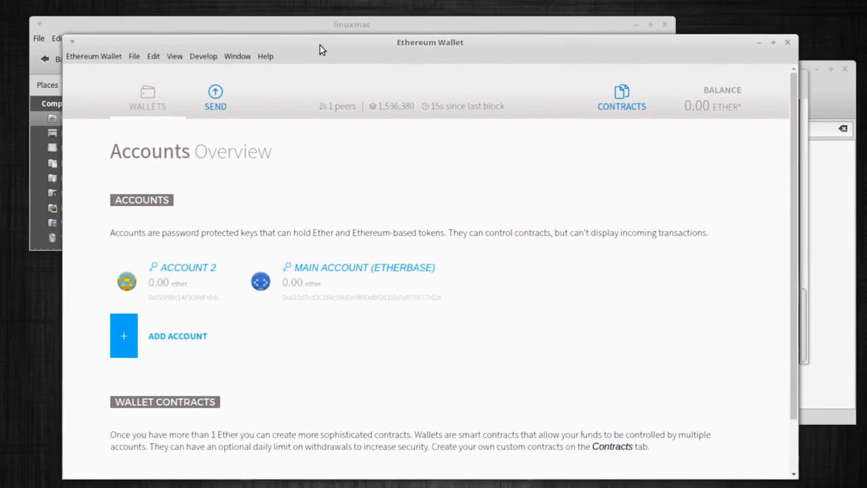